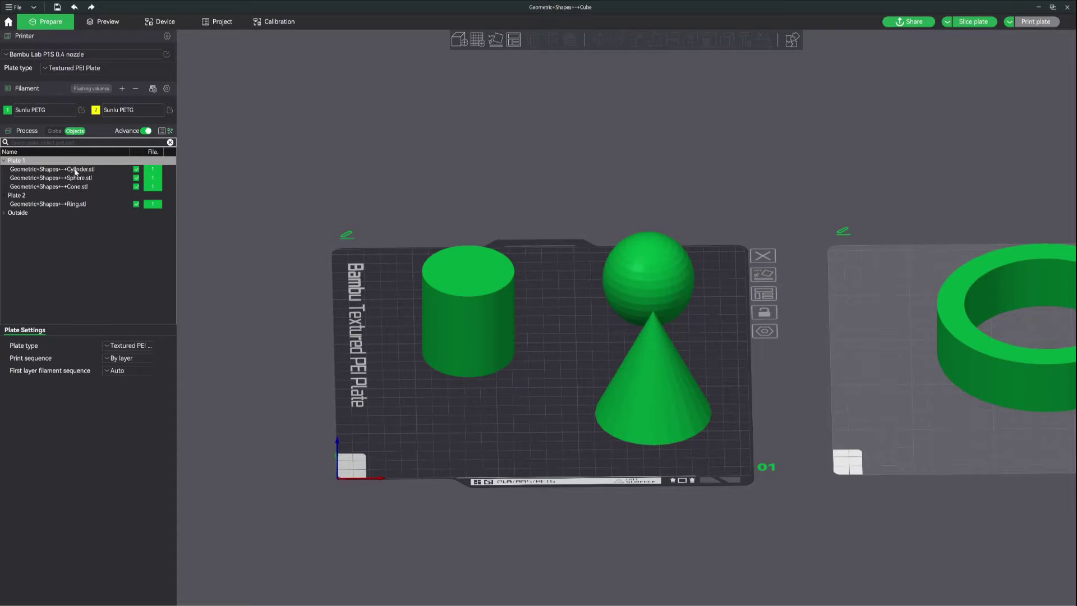
{"action": "left_click", "coordinate": [432, 305]}
{"action": "left_click", "coordinate": [662, 295]}
{"action": "left_click", "coordinate": [665, 349]}
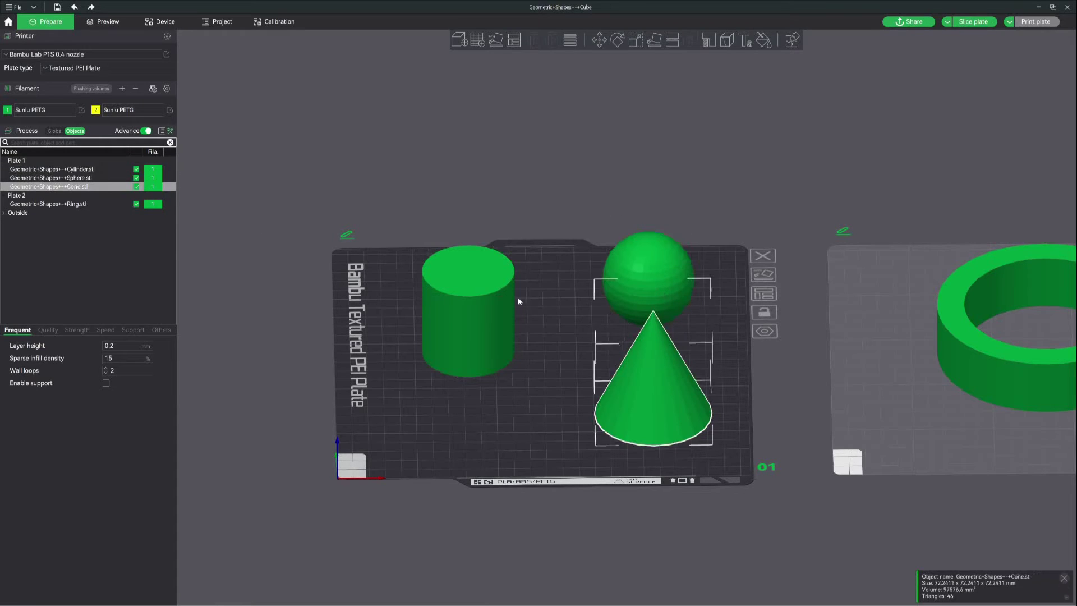
{"action": "left_click", "coordinate": [493, 289]}
{"action": "left_click", "coordinate": [620, 272]}
{"action": "left_click", "coordinate": [637, 373]}
Start a text shape on the cylinder and set its font to Gadugi.
{"action": "left_click_drag", "start_coordinate": [474, 319], "coordinate": [467, 318]}
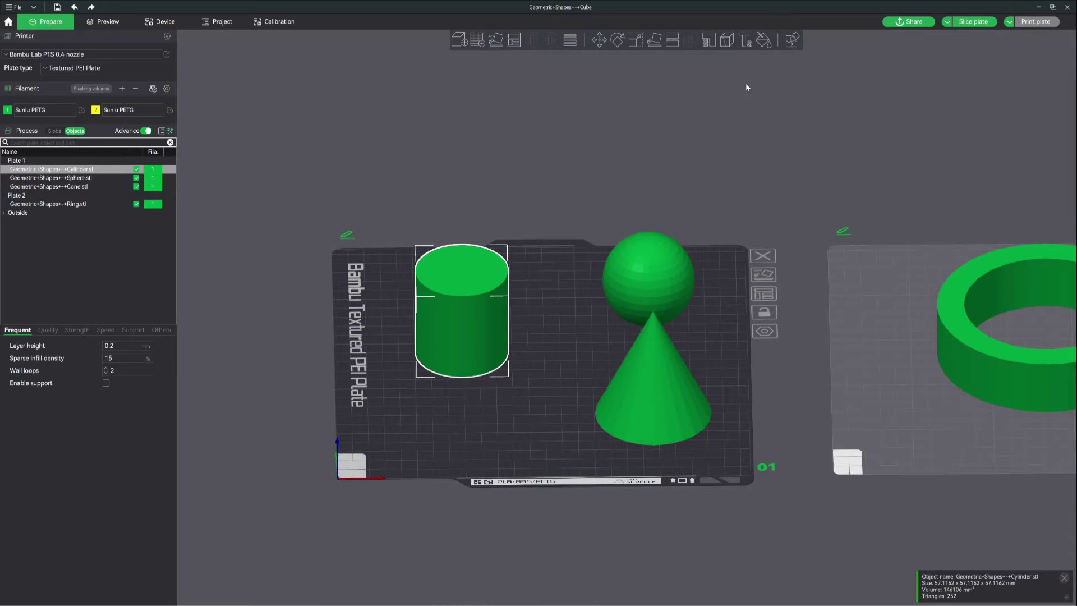
{"action": "left_click", "coordinate": [743, 40]}
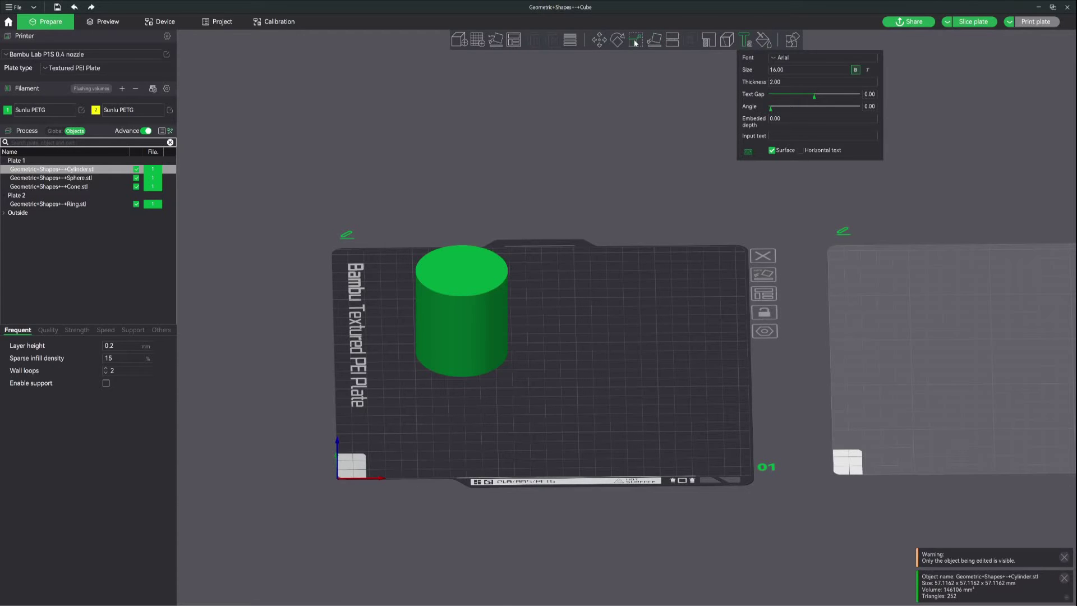
{"action": "key", "text": "Escape"}
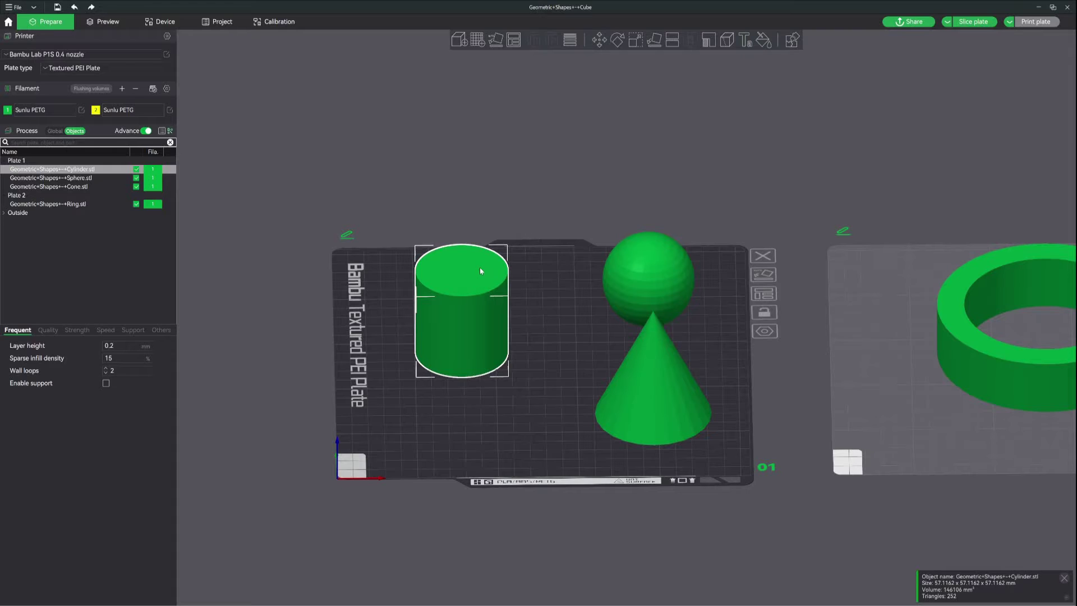
{"action": "left_click", "coordinate": [743, 40]}
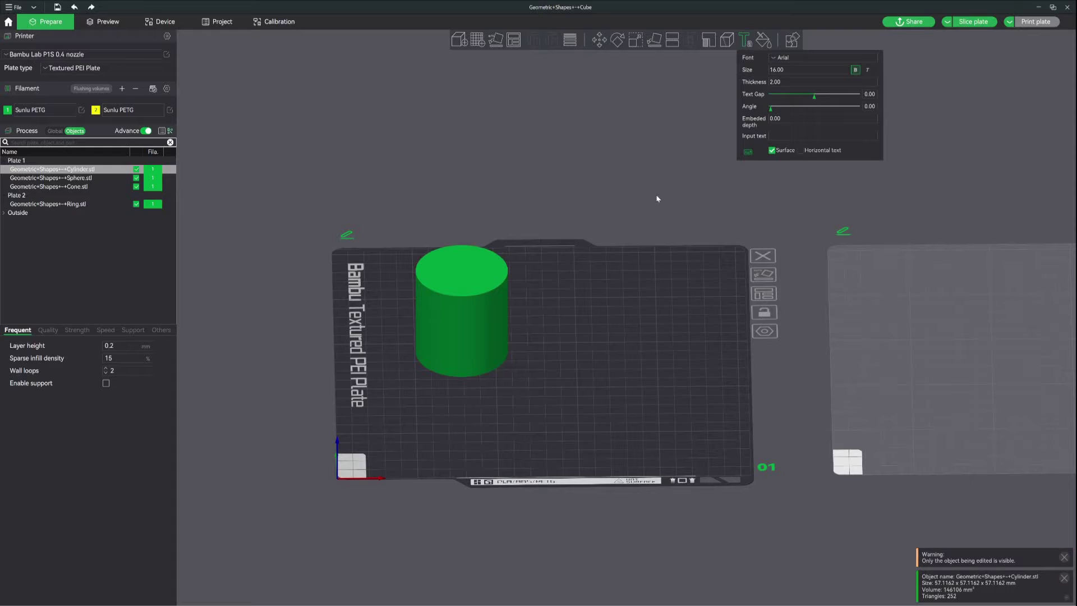
{"action": "left_click", "coordinate": [793, 57]}
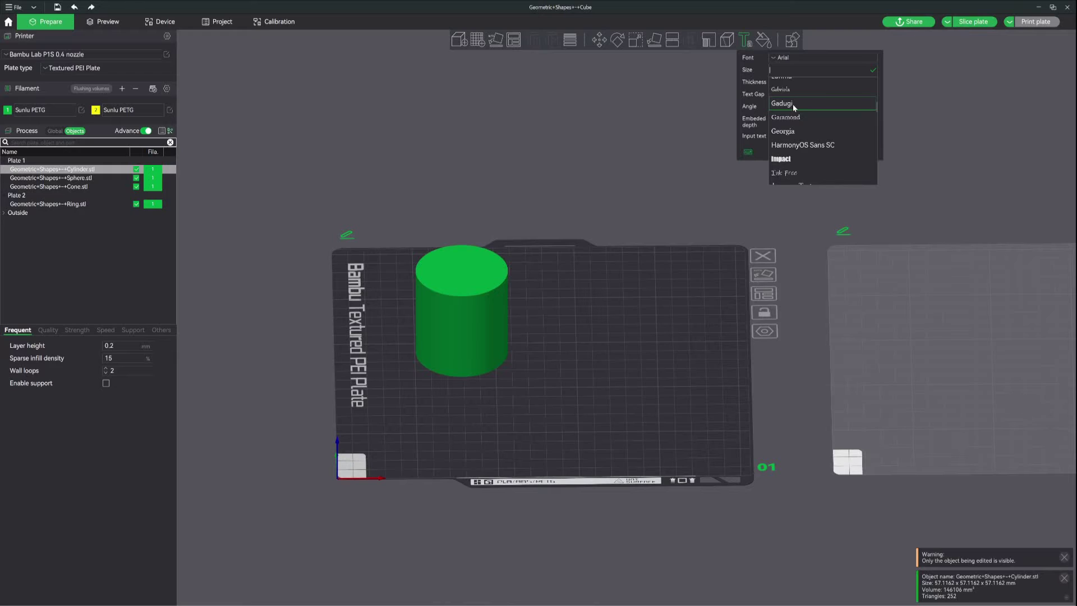
{"action": "scroll", "coordinate": [794, 134], "scroll_direction": "down", "scroll_amount": 3}
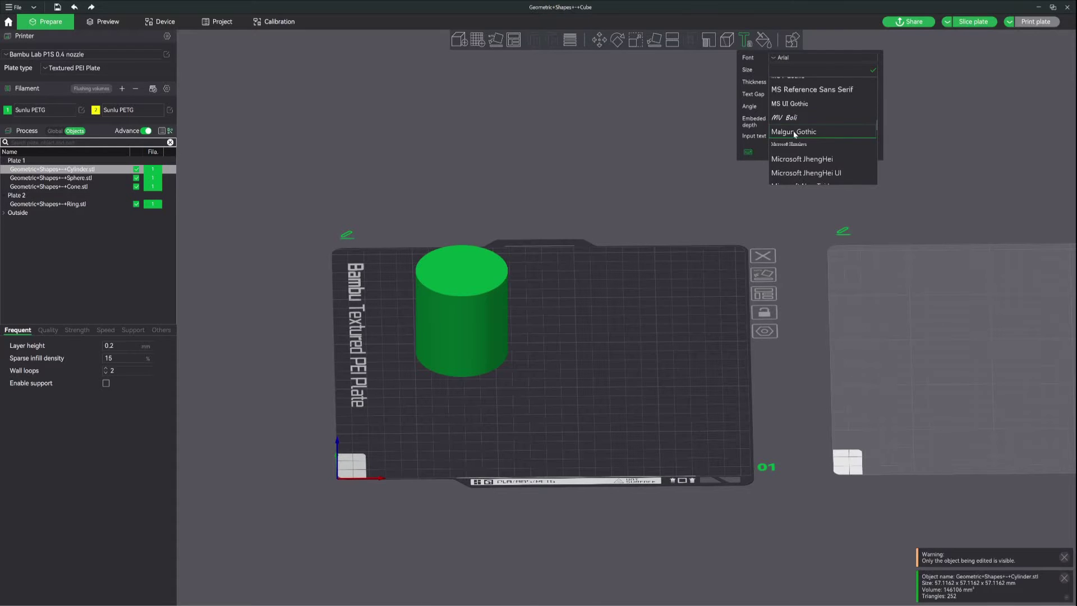
{"action": "scroll", "coordinate": [794, 134], "scroll_direction": "up", "scroll_amount": 5}
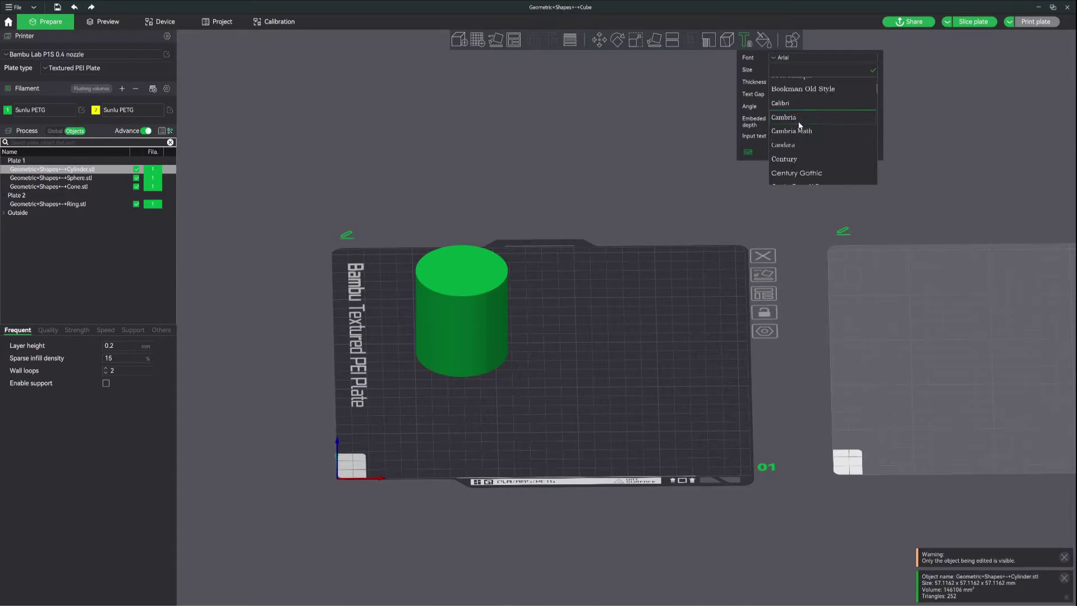
{"action": "scroll", "coordinate": [799, 124], "scroll_direction": "down", "scroll_amount": 3}
{"action": "scroll", "coordinate": [798, 125], "scroll_direction": "up", "scroll_amount": 1}
{"action": "left_click", "coordinate": [794, 103]}
{"action": "left_click", "coordinate": [793, 57]}
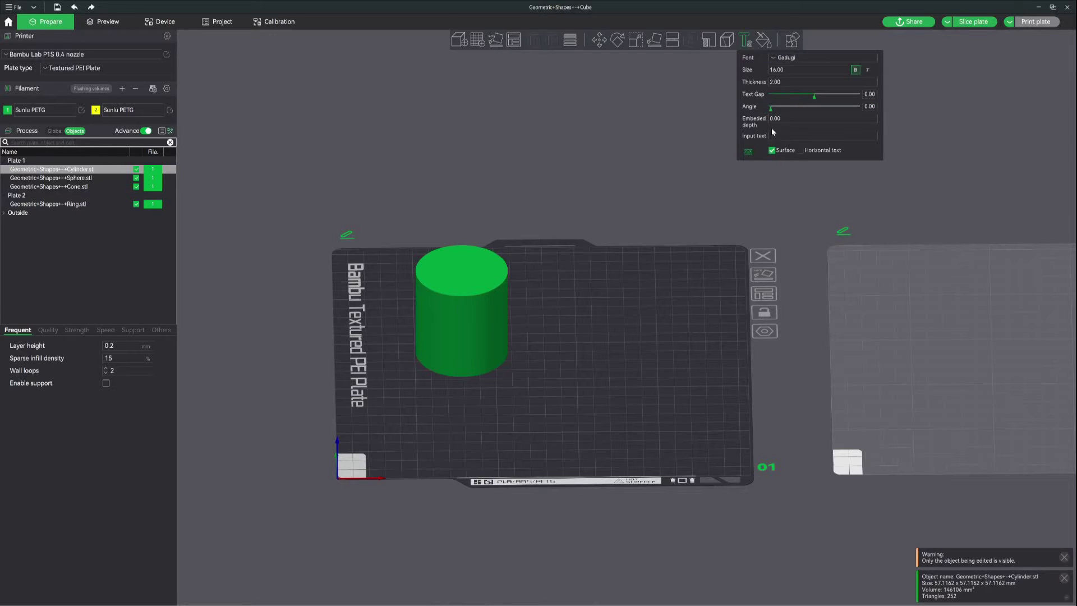
Enter the text BamBam and place it on the cylinder's curved side.
{"action": "left_click", "coordinate": [778, 140]}
{"action": "type", "text": "BamBam"}
{"action": "left_click", "coordinate": [459, 272]}
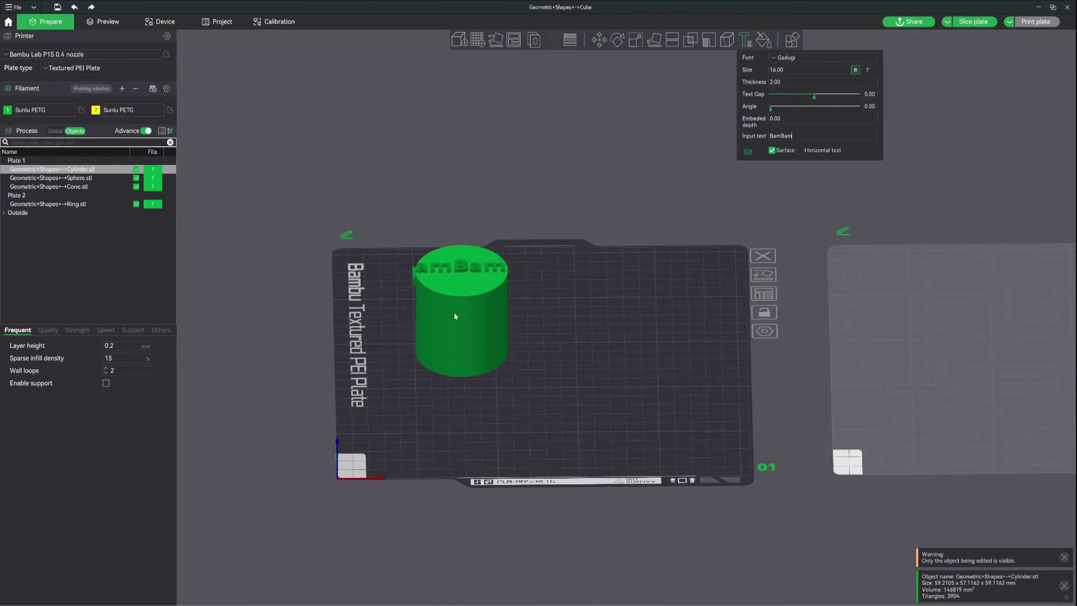
{"action": "left_click_drag", "start_coordinate": [455, 313], "coordinate": [487, 319]}
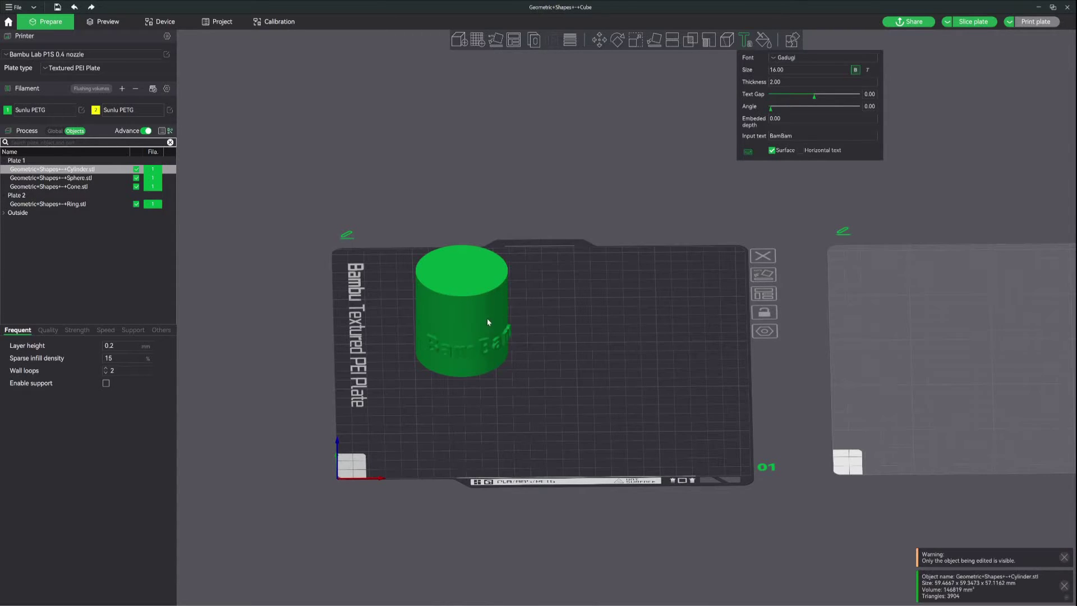
Try the text without the Surface option while moving it to the middle of the cylinder's front, and re-enable Surface.
{"action": "left_click", "coordinate": [772, 150]}
{"action": "left_click_drag", "start_coordinate": [499, 326], "coordinate": [462, 332]}
{"action": "left_click", "coordinate": [772, 150]}
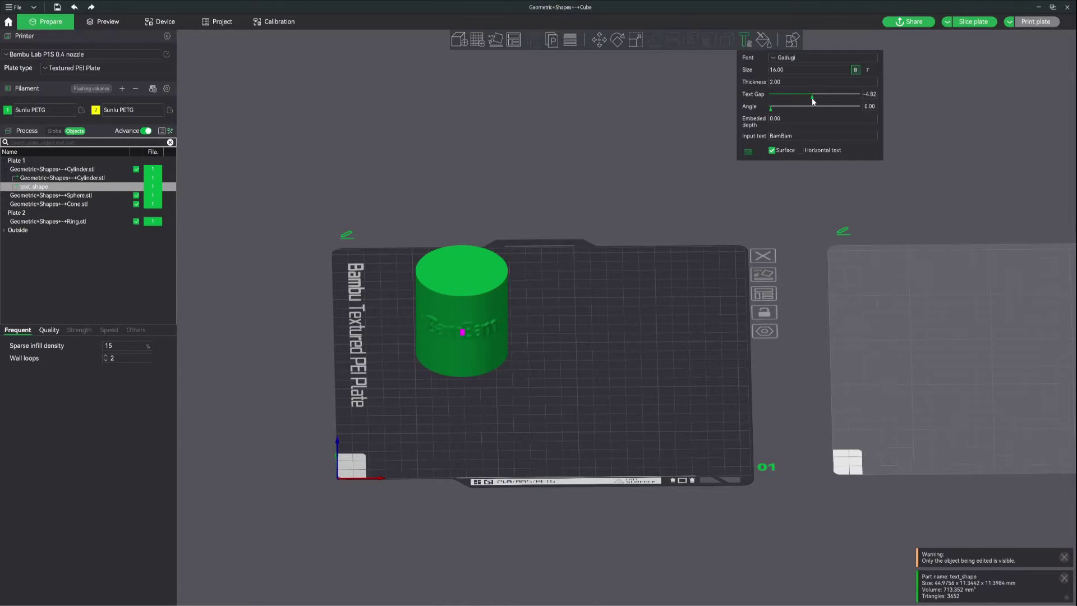
Set the text gap to -1.61 and adjust the text's angle and position on the cylinder's side.
{"action": "left_click_drag", "start_coordinate": [817, 100], "coordinate": [815, 100]}
{"action": "left_click_drag", "start_coordinate": [547, 343], "coordinate": [548, 346]}
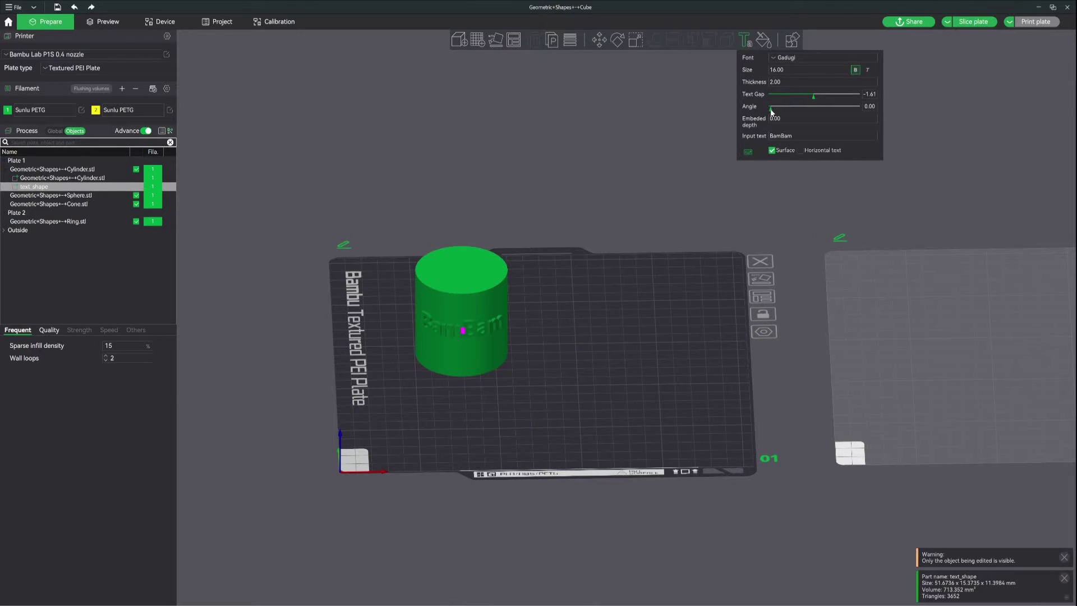
{"action": "left_click_drag", "start_coordinate": [771, 111], "coordinate": [863, 113]}
{"action": "left_click_drag", "start_coordinate": [523, 355], "coordinate": [460, 349]}
{"action": "left_click_drag", "start_coordinate": [537, 377], "coordinate": [539, 366]}
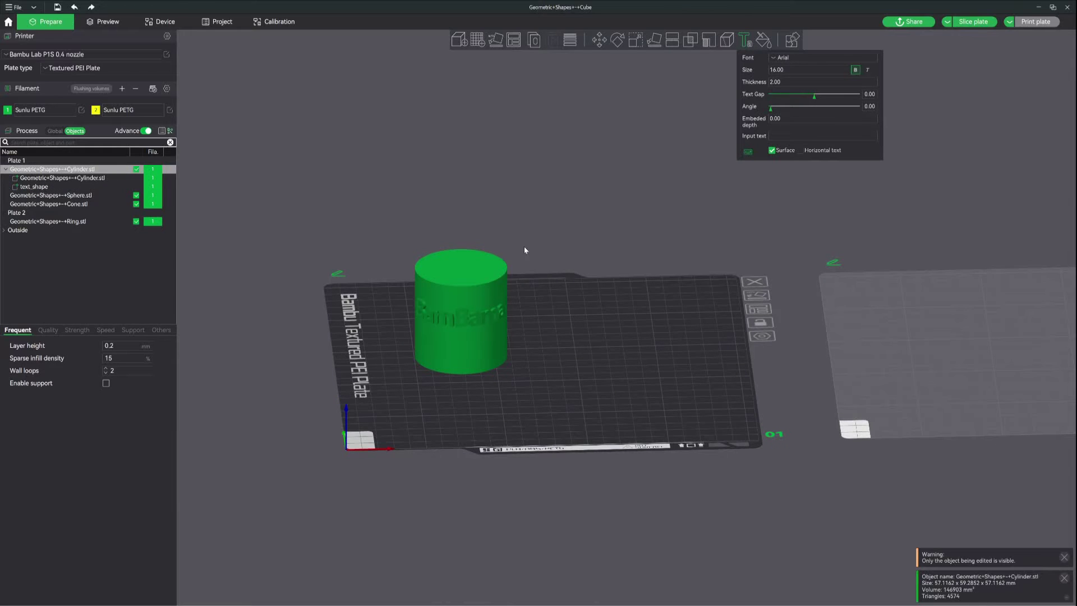
{"action": "left_click", "coordinate": [527, 198]}
{"action": "left_click_drag", "start_coordinate": [527, 198], "coordinate": [526, 196]}
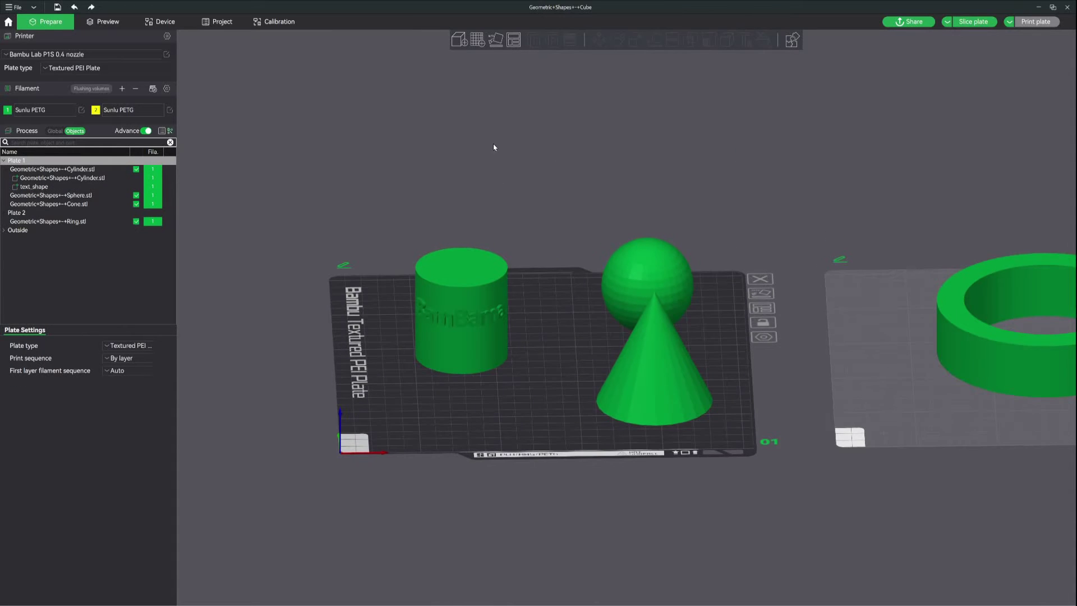
Add a second text, Print, to the cylinder's side below the first one, in Gadugi at size 20.
{"action": "left_click", "coordinate": [448, 276]}
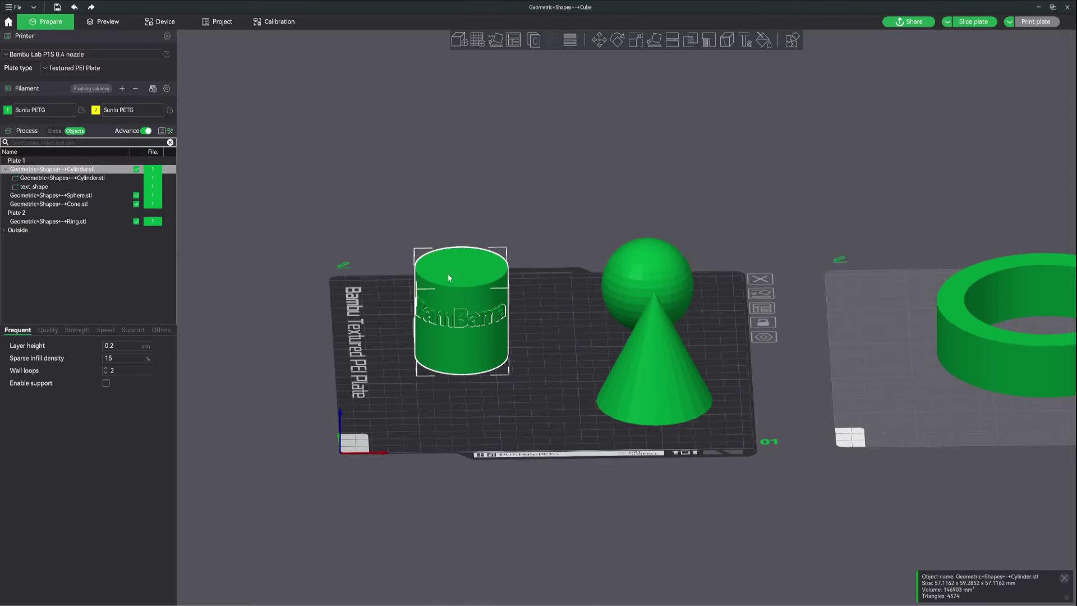
{"action": "left_click", "coordinate": [745, 41]}
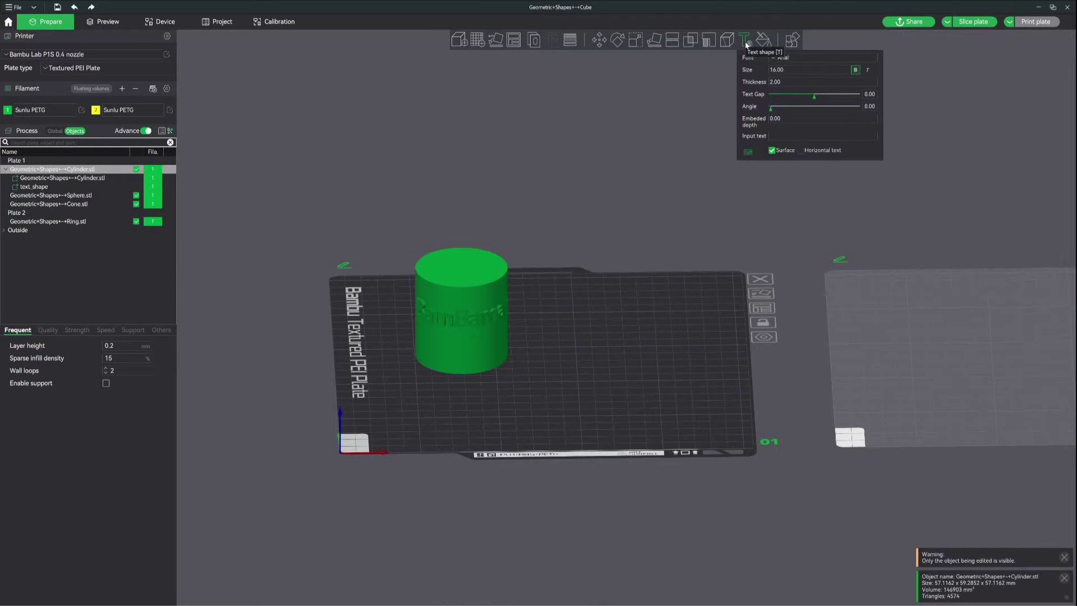
{"action": "left_click", "coordinate": [794, 57]}
{"action": "left_click", "coordinate": [794, 102]}
{"action": "left_click", "coordinate": [458, 347]}
{"action": "left_click_drag", "start_coordinate": [458, 352], "coordinate": [458, 348]}
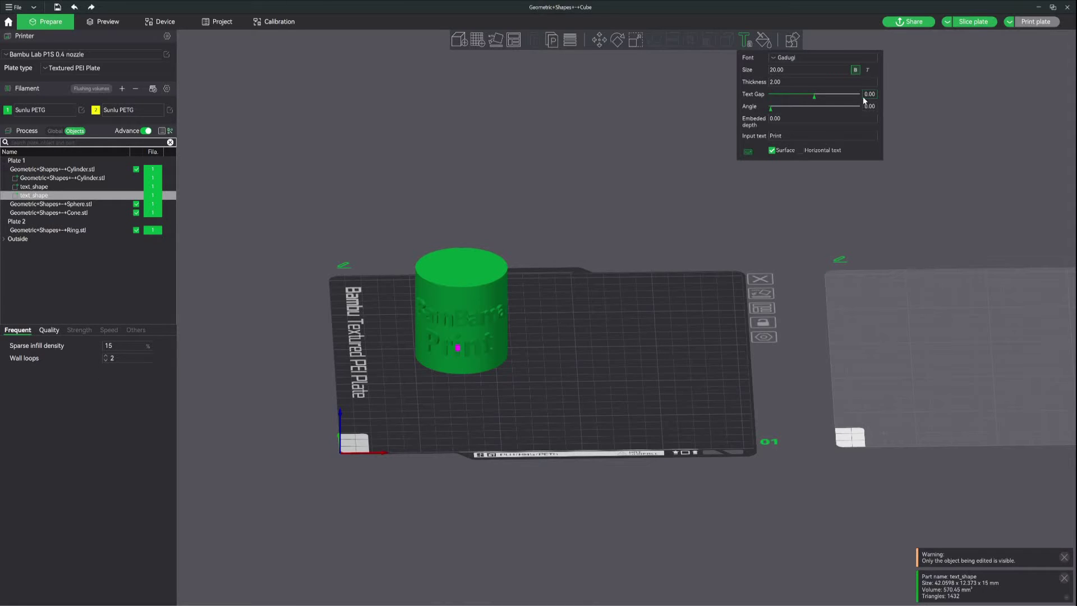
Set the size of the Print text to 25 and finish editing it.
{"action": "left_click", "coordinate": [814, 96]}
{"action": "double_click", "coordinate": [786, 71]}
{"action": "type", "text": "25"}
{"action": "left_click", "coordinate": [557, 271]}
{"action": "right_click_drag", "start_coordinate": [529, 317], "coordinate": [588, 305]}
{"action": "scroll", "coordinate": [588, 308], "scroll_direction": "up", "scroll_amount": 5}
{"action": "left_click_drag", "start_coordinate": [565, 370], "coordinate": [572, 367]}
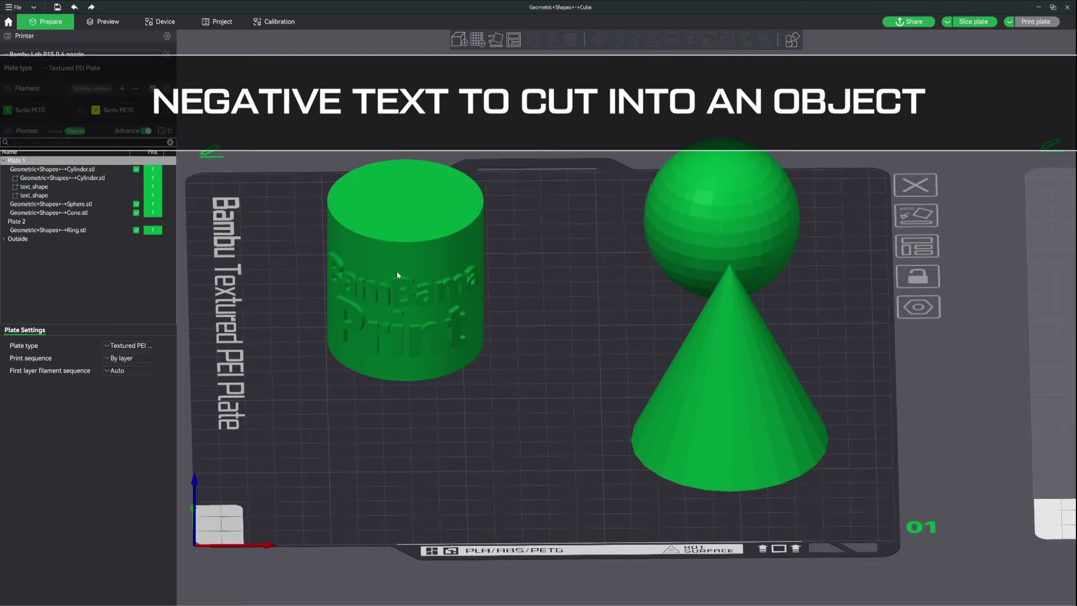
Add the text BamBam in Gadugi at size 22 to the outer side of the ring on plate 2.
{"action": "right_click_drag", "start_coordinate": [935, 359], "coordinate": [516, 329]}
{"action": "right_click_drag", "start_coordinate": [818, 404], "coordinate": [584, 409]}
{"action": "left_click_drag", "start_coordinate": [613, 432], "coordinate": [613, 423]}
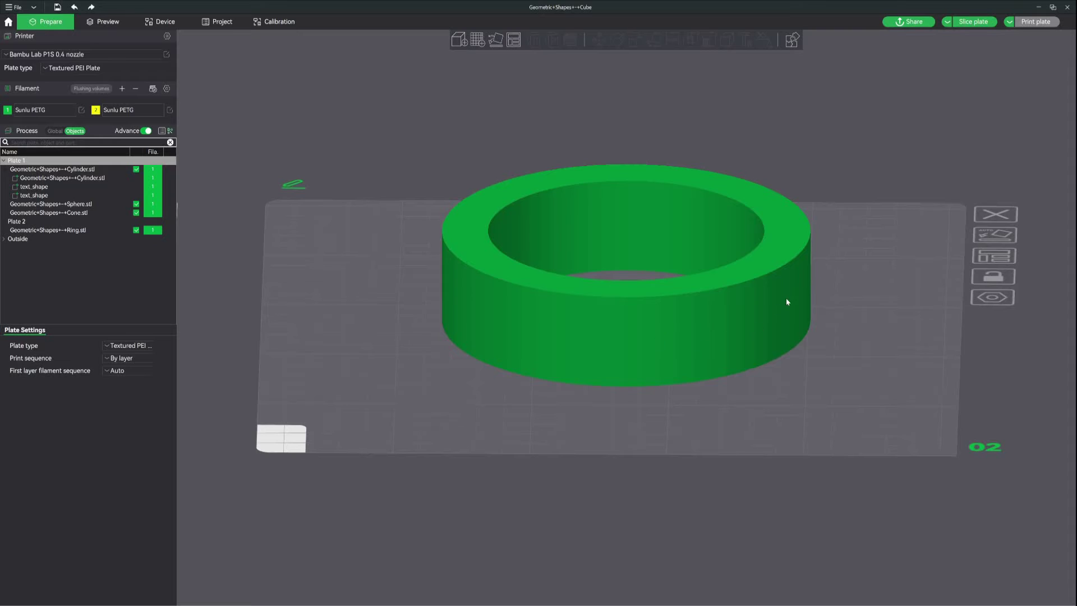
{"action": "left_click", "coordinate": [511, 332]}
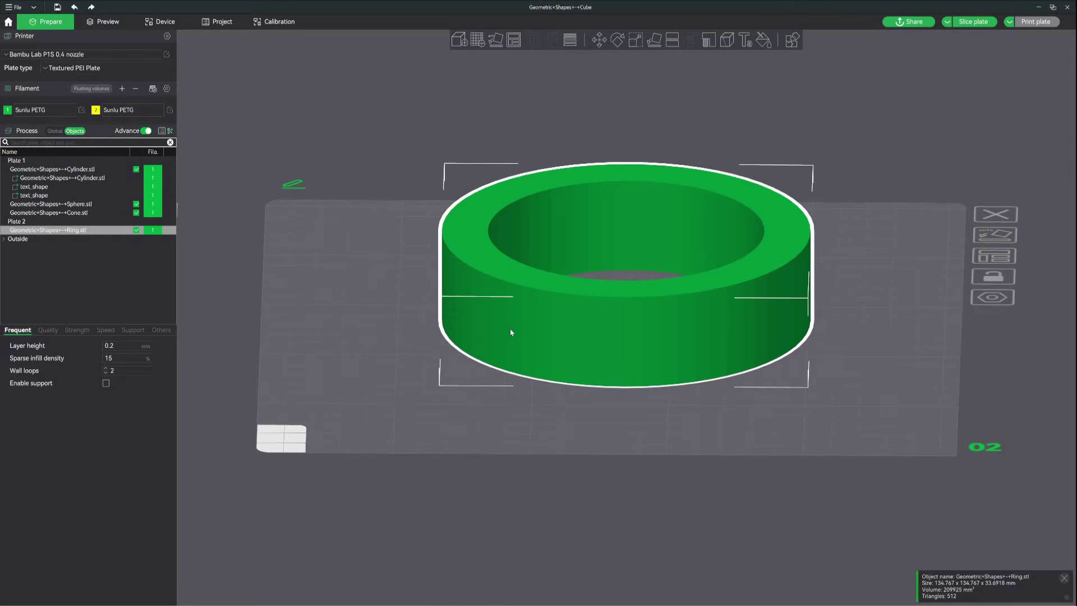
{"action": "left_click", "coordinate": [745, 43]}
{"action": "left_click", "coordinate": [789, 56]}
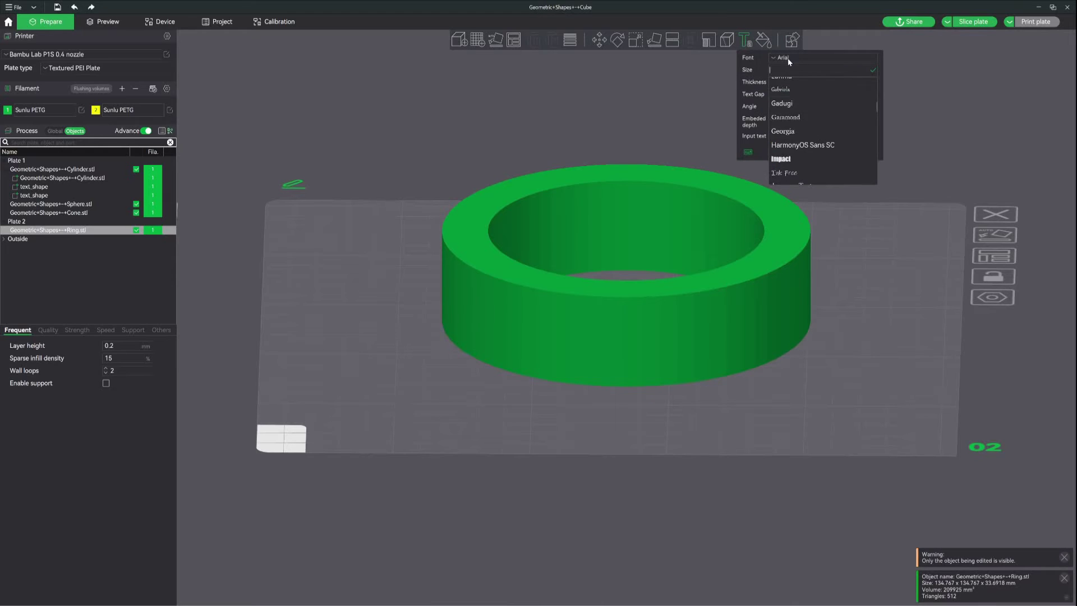
{"action": "left_click", "coordinate": [797, 104]}
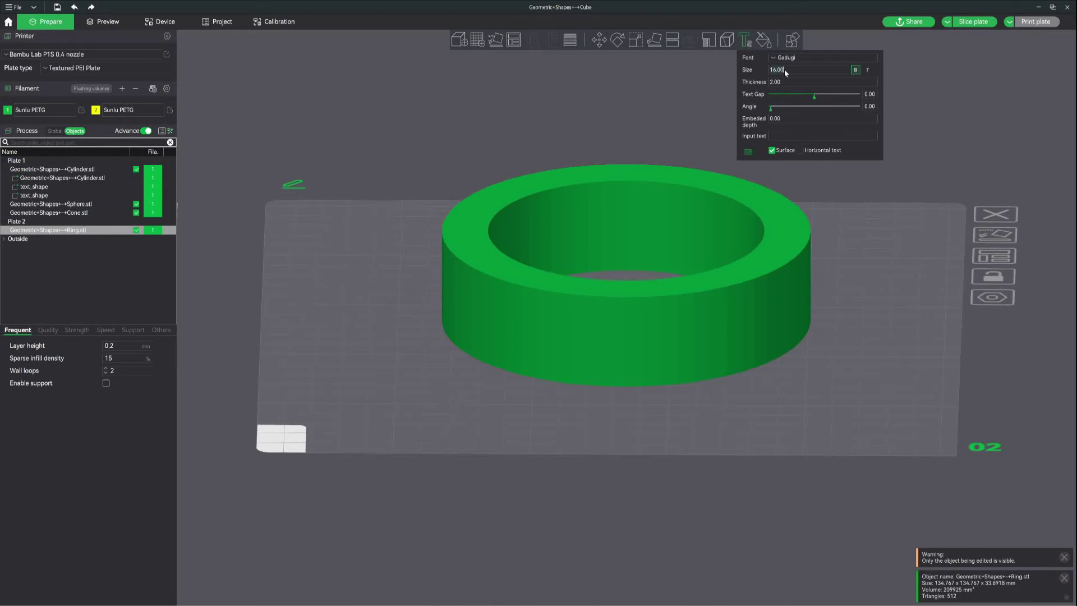
{"action": "left_click", "coordinate": [783, 135]}
{"action": "type", "text": "BamBam"}
{"action": "left_click_drag", "start_coordinate": [607, 307], "coordinate": [613, 312]}
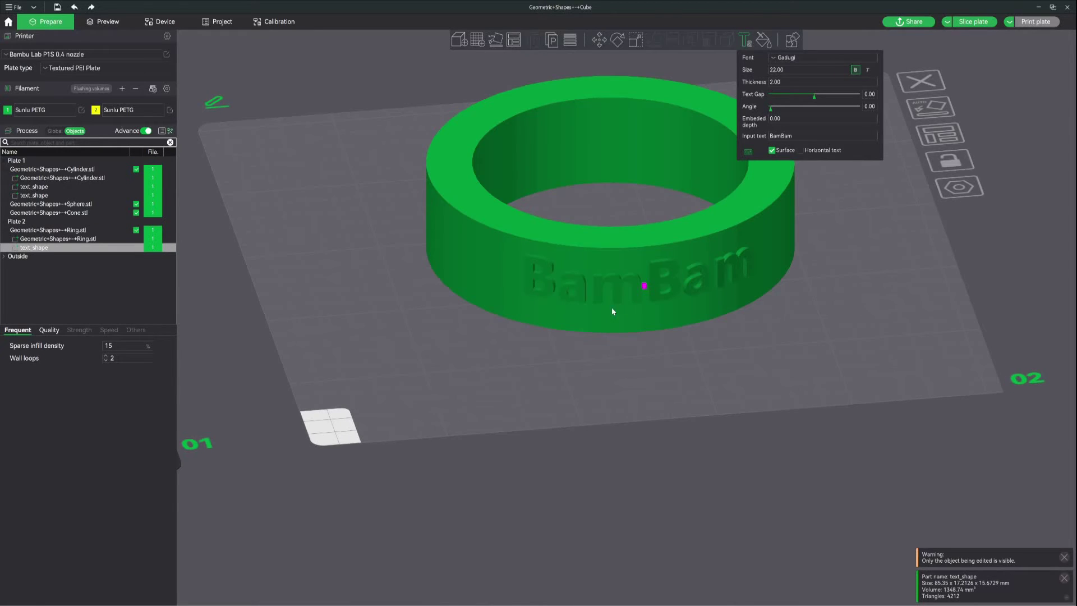
{"action": "right_click", "coordinate": [656, 280]}
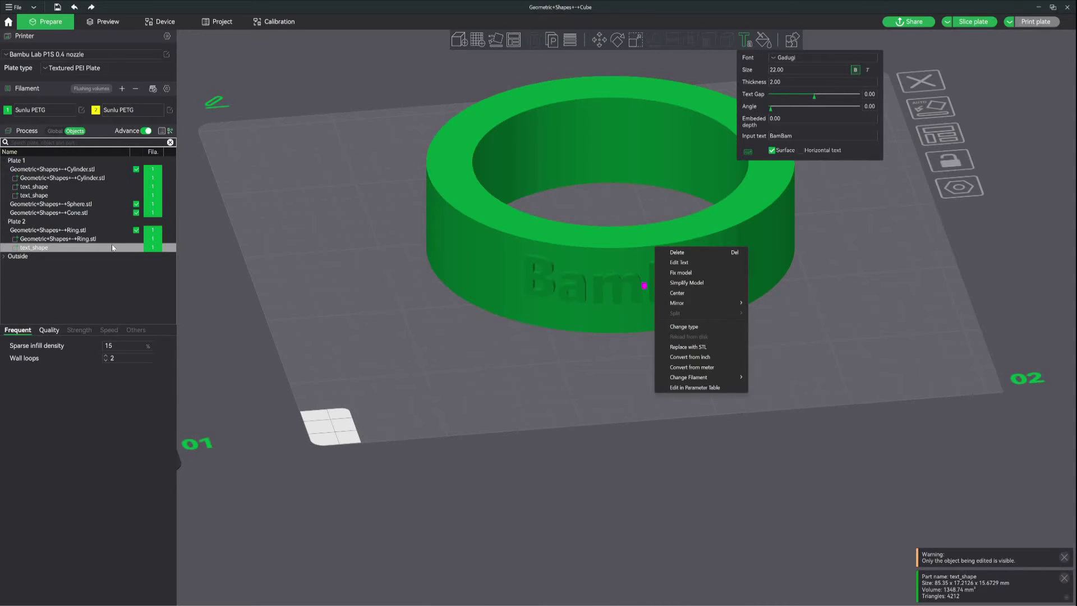
{"action": "left_click", "coordinate": [51, 271]}
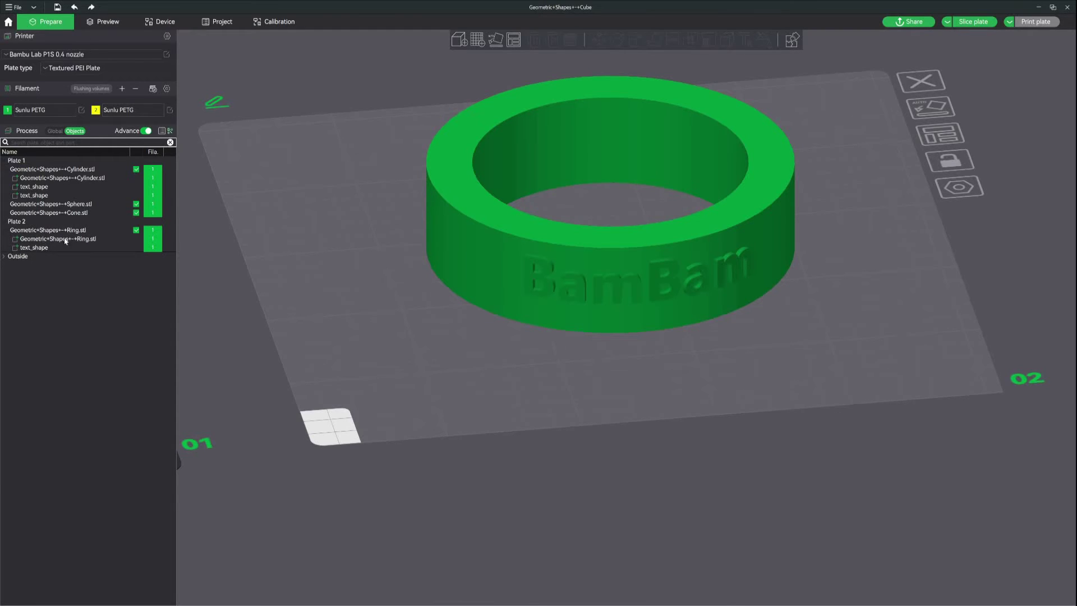
{"action": "left_click", "coordinate": [34, 247]}
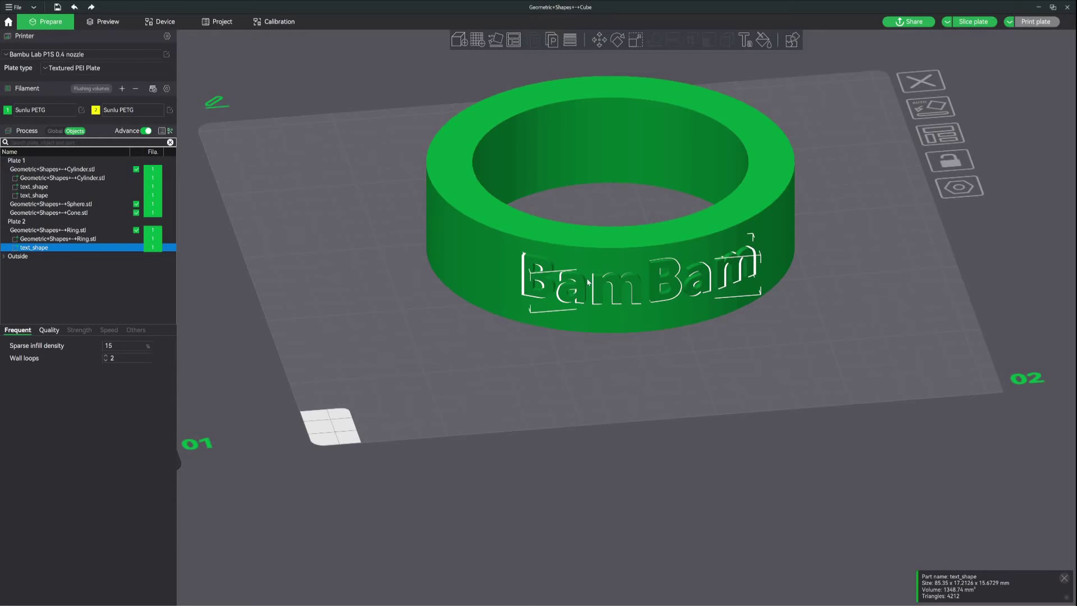
{"action": "scroll", "coordinate": [790, 338], "scroll_direction": "up", "scroll_amount": 4}
{"action": "right_click", "coordinate": [42, 249]}
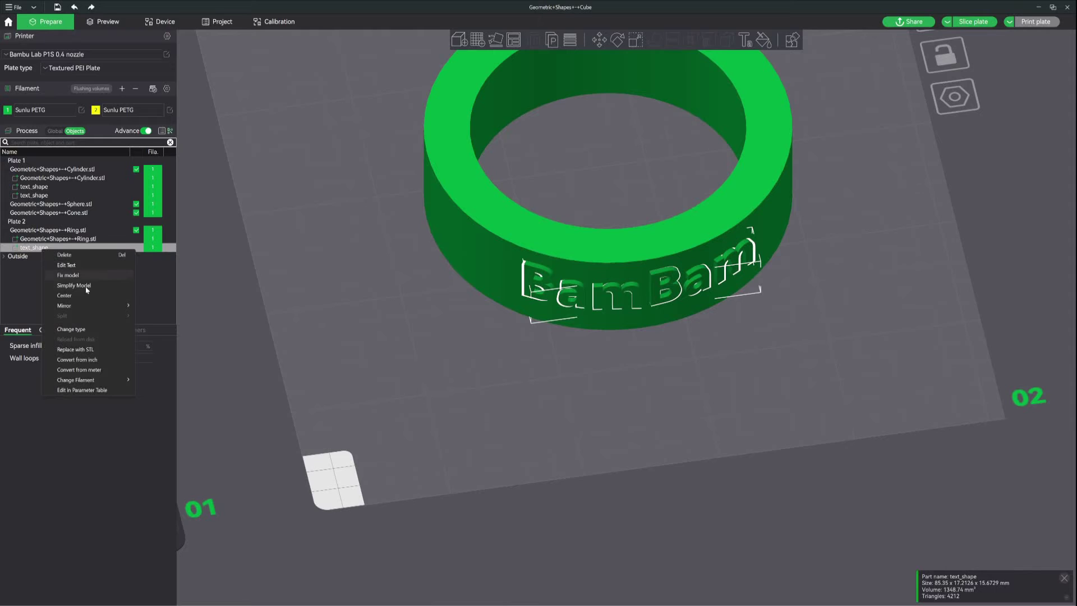
{"action": "left_click", "coordinate": [88, 328]}
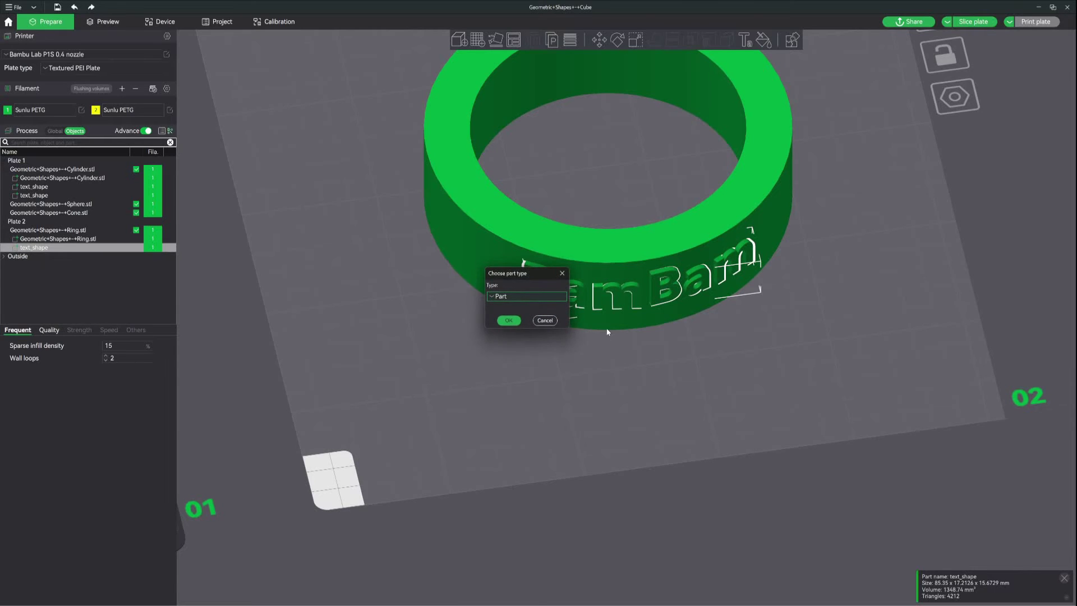
{"action": "left_click", "coordinate": [561, 273]}
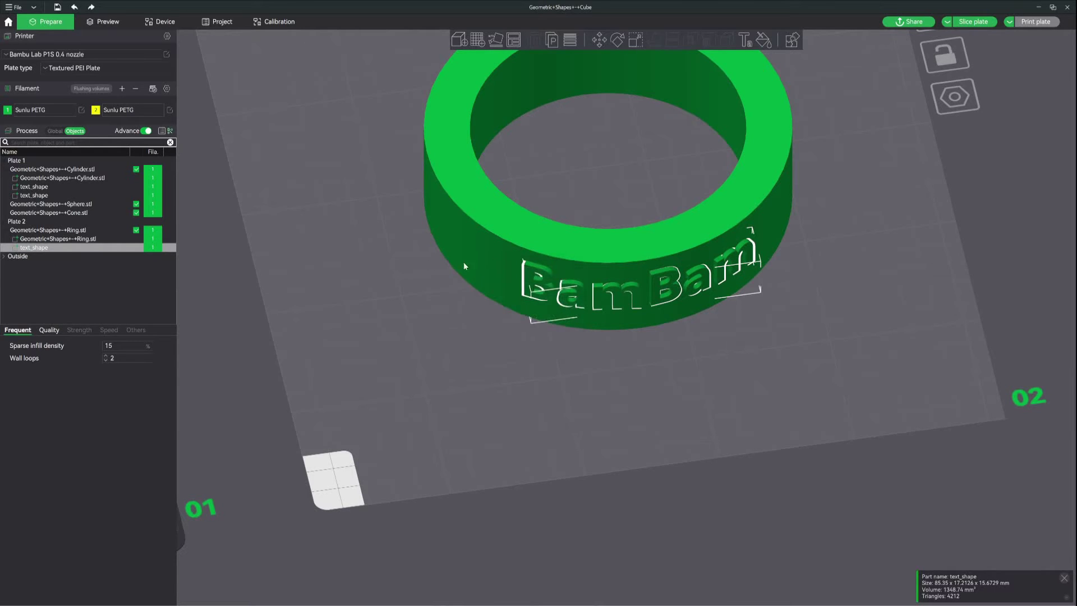
Change the part type of the ring's BamBam text to negative so that it cuts into the ring.
{"action": "right_click", "coordinate": [654, 282]}
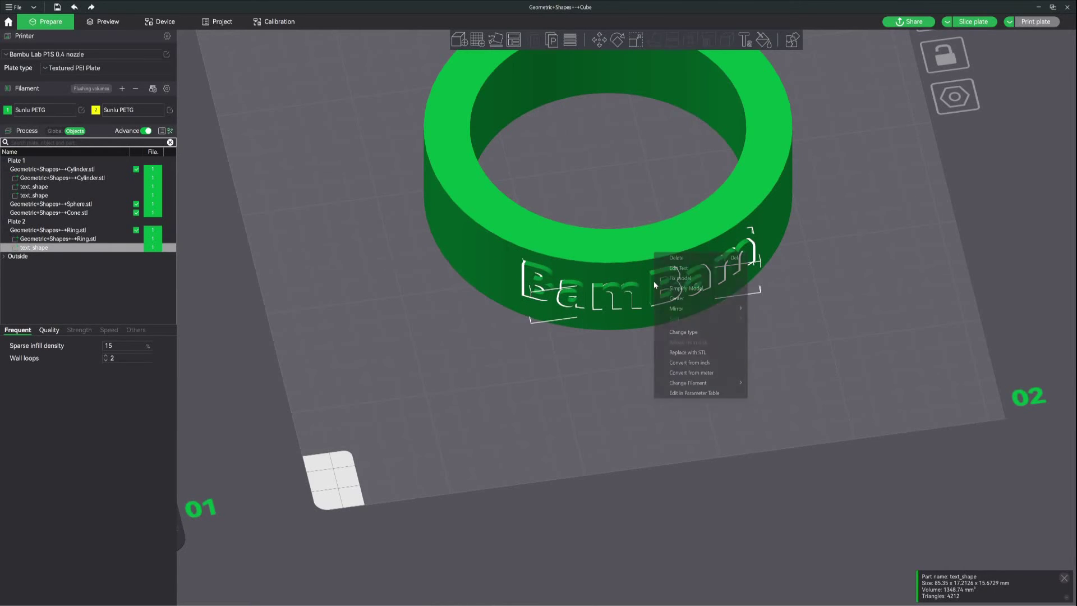
{"action": "left_click", "coordinate": [683, 332]}
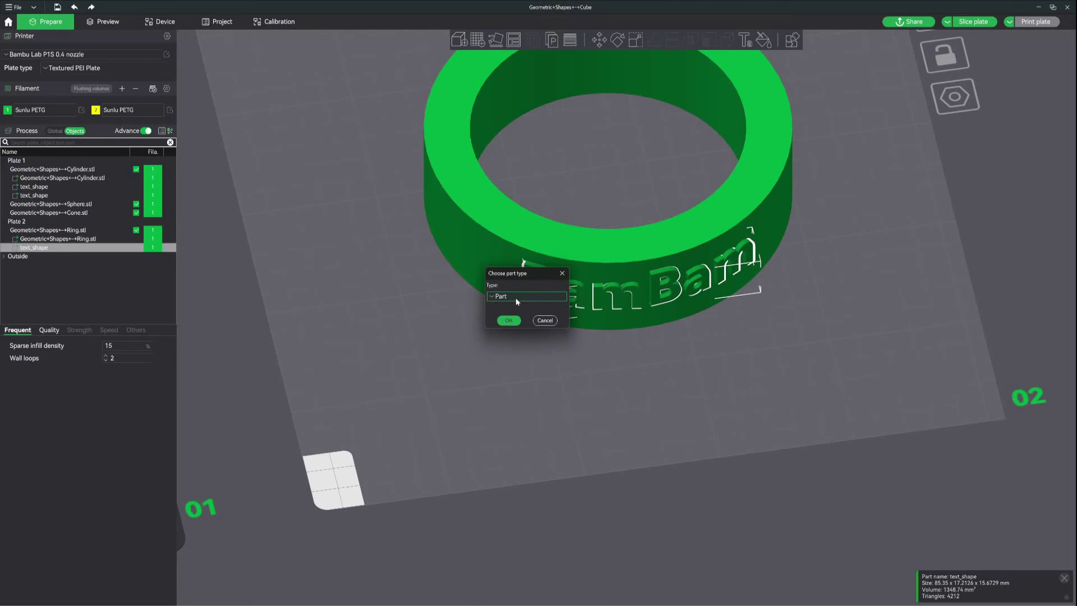
{"action": "left_click", "coordinate": [517, 297]}
{"action": "left_click", "coordinate": [510, 317]}
{"action": "left_click", "coordinate": [508, 320]}
{"action": "left_click", "coordinate": [645, 380]}
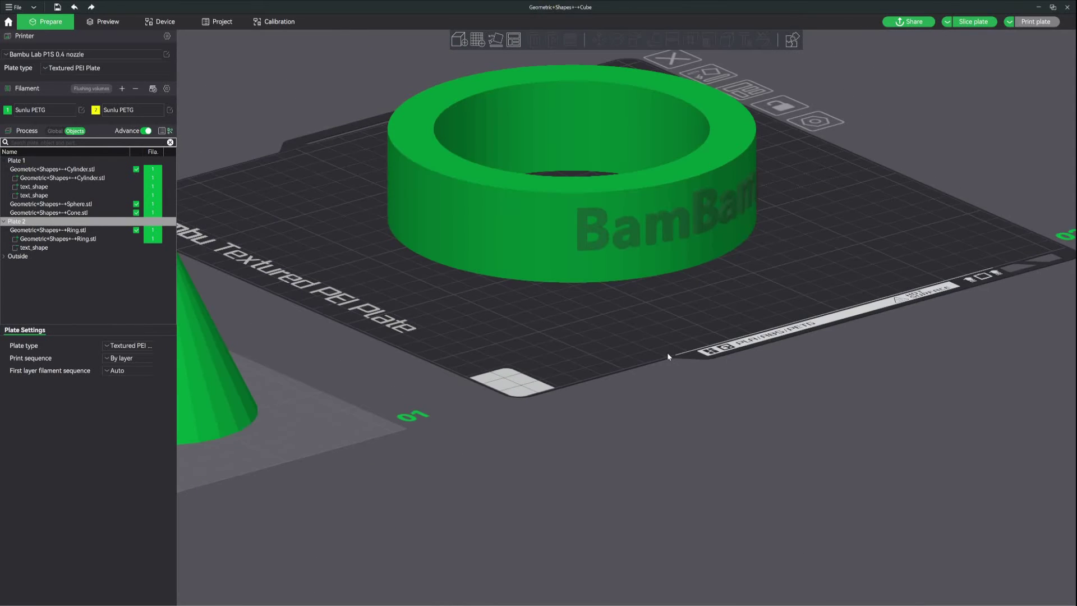
{"action": "left_click_drag", "start_coordinate": [654, 364], "coordinate": [663, 361]}
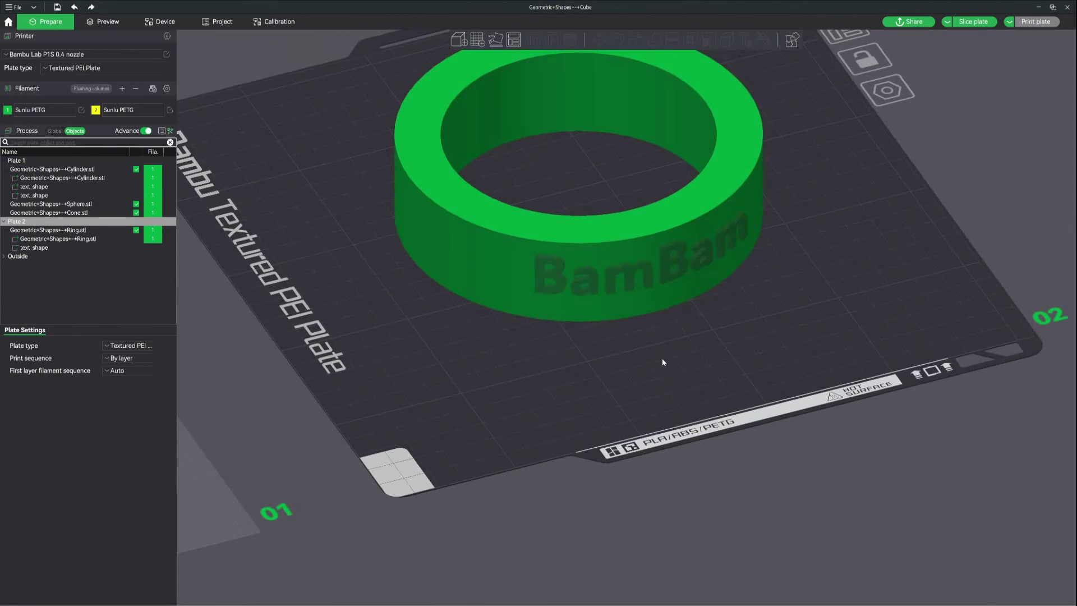
{"action": "left_click", "coordinate": [669, 265]}
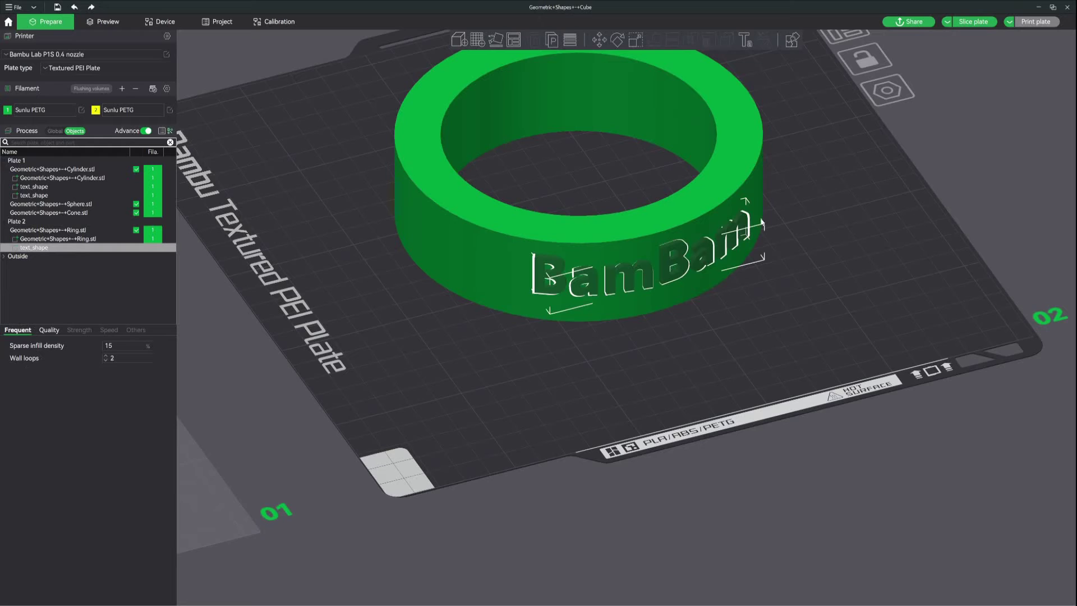
Set the embedded depth of the ring's BamBam text to 3 and inspect the sliced preview of plate 2.
{"action": "left_click", "coordinate": [749, 44]}
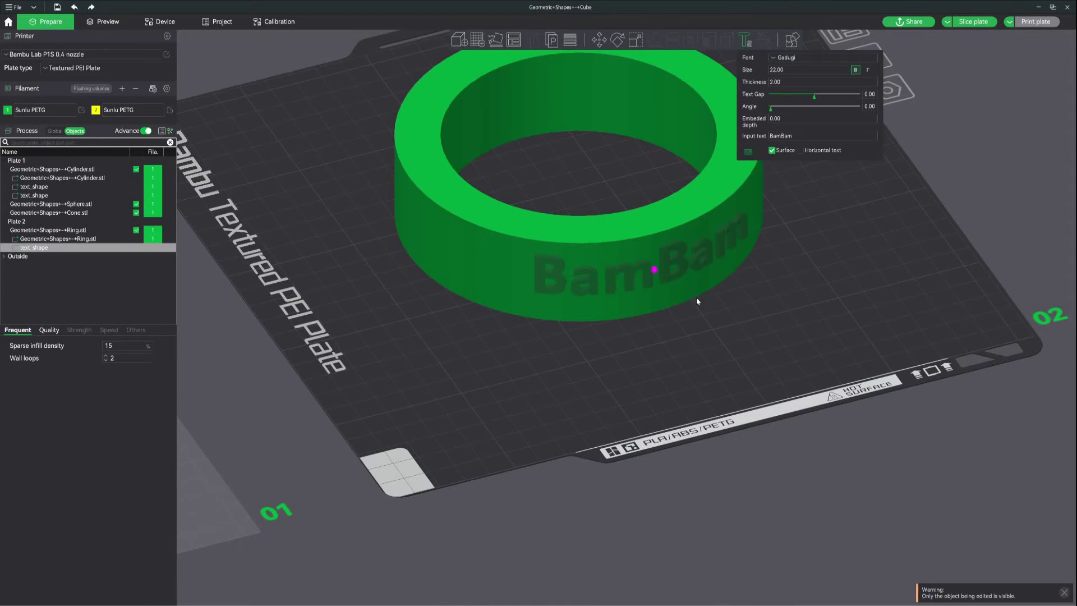
{"action": "left_click_drag", "start_coordinate": [719, 311], "coordinate": [729, 318]}
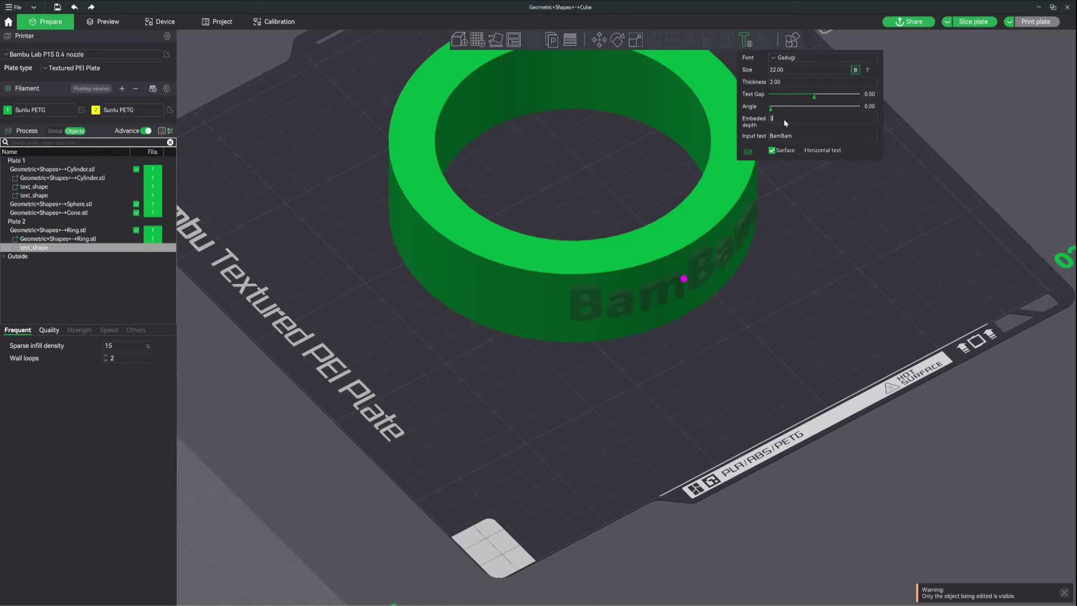
{"action": "left_click", "coordinate": [107, 22]}
{"action": "left_click_drag", "start_coordinate": [525, 196], "coordinate": [416, 215]}
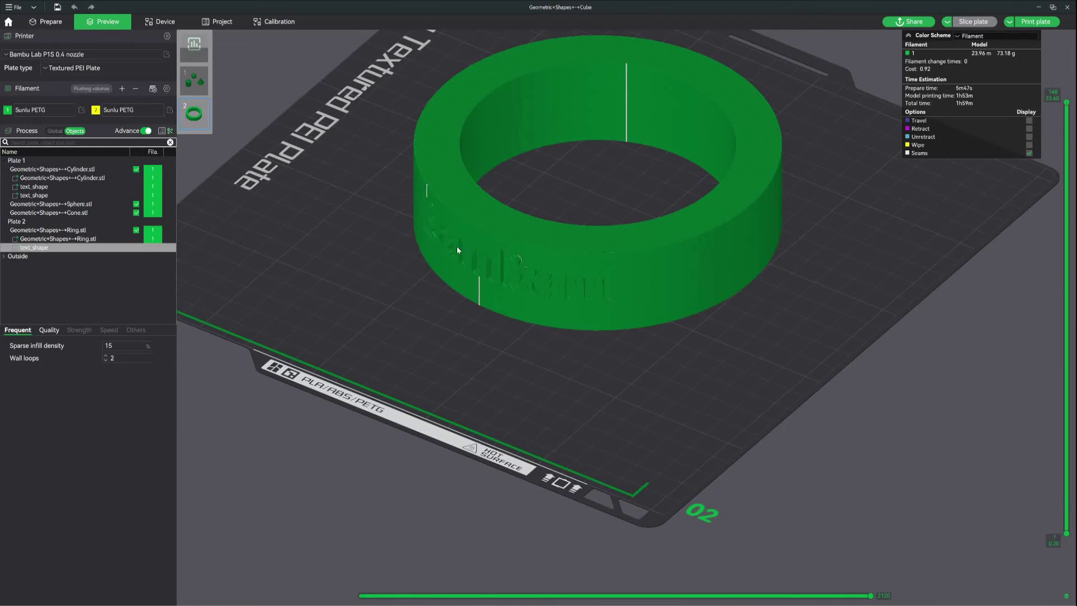
{"action": "left_click_drag", "start_coordinate": [543, 340], "coordinate": [565, 339]}
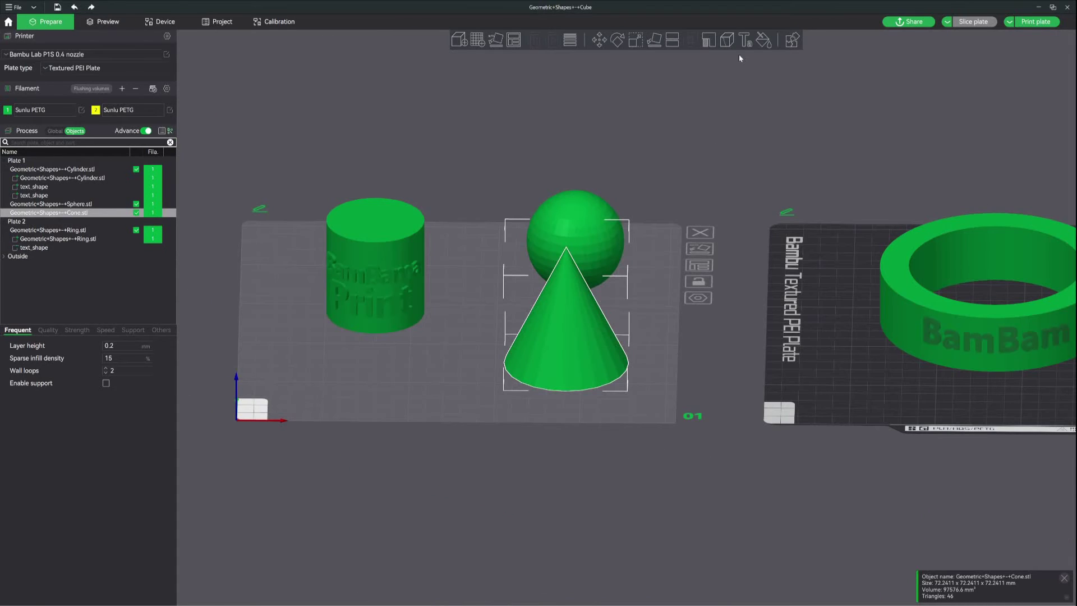
Add the text BamBam in Gadugi to the cone's side, enable horizontal text and finish editing it.
{"action": "key", "text": "t"}
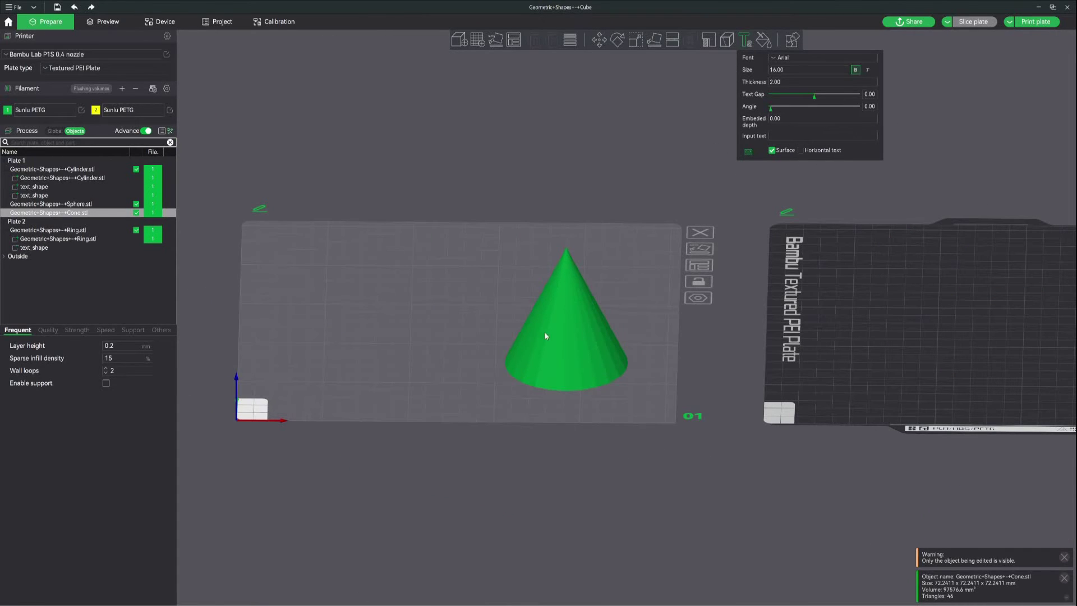
{"action": "left_click", "coordinate": [785, 58]}
{"action": "left_click", "coordinate": [789, 104]}
{"action": "type", "text": "BamBam"}
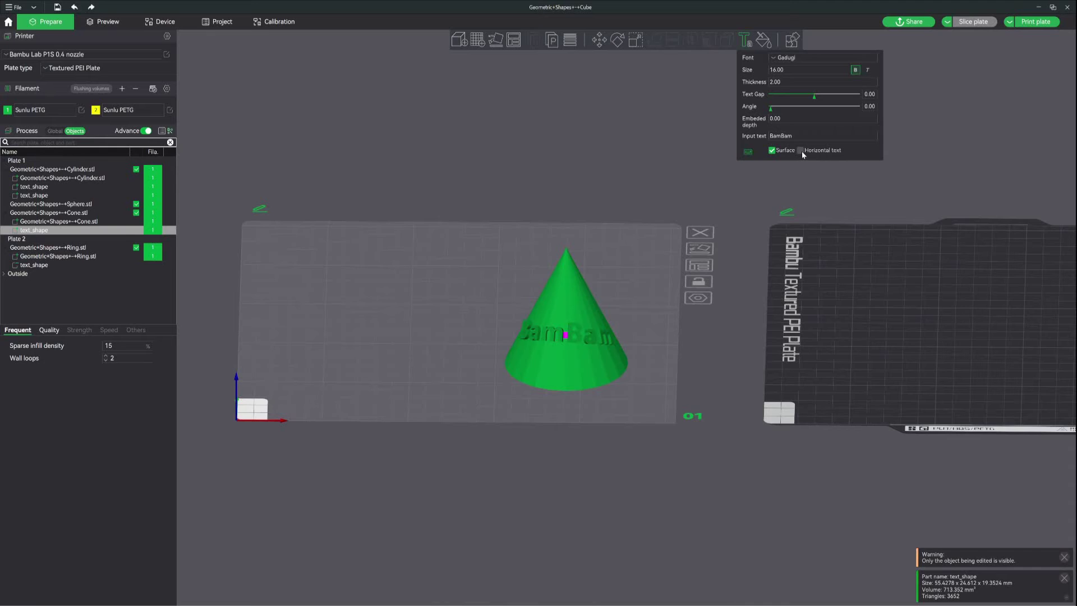
{"action": "left_click_drag", "start_coordinate": [654, 383], "coordinate": [624, 378]}
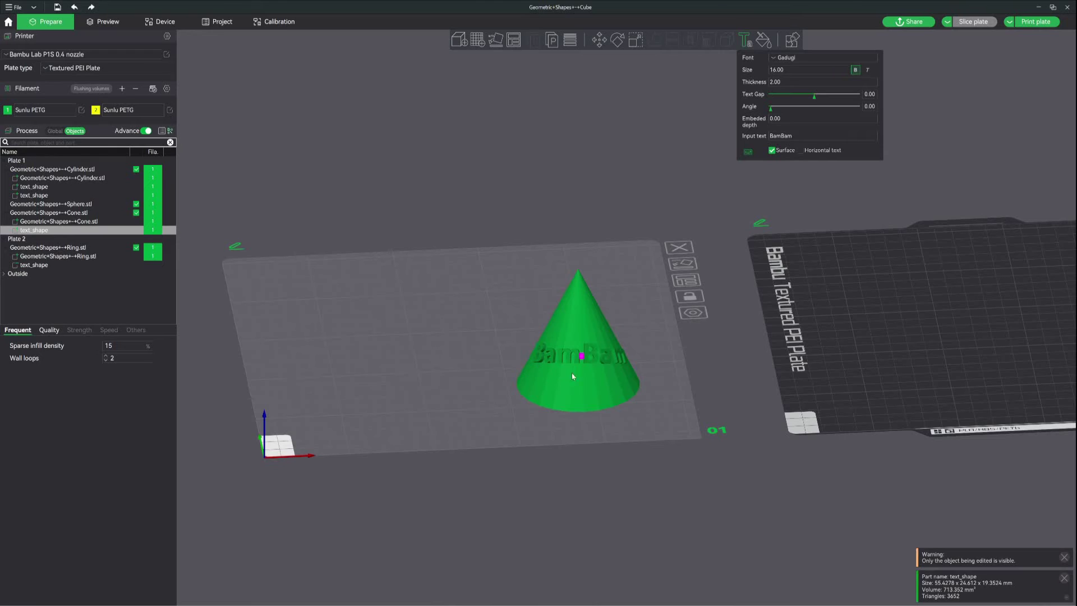
{"action": "left_click", "coordinate": [801, 150]}
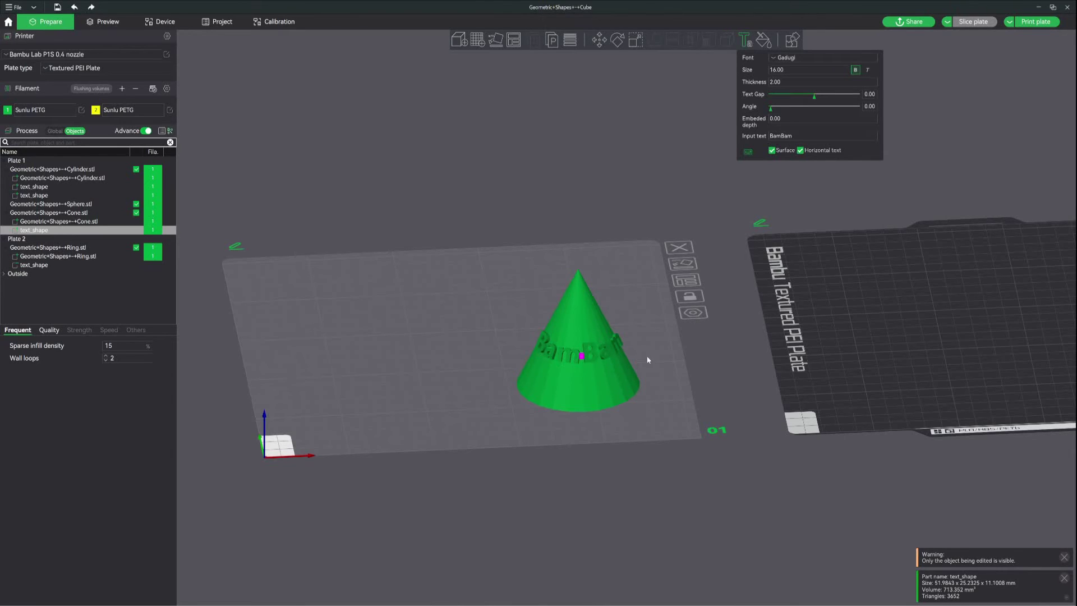
{"action": "left_click_drag", "start_coordinate": [647, 360], "coordinate": [599, 278]}
{"action": "left_click", "coordinate": [598, 279]}
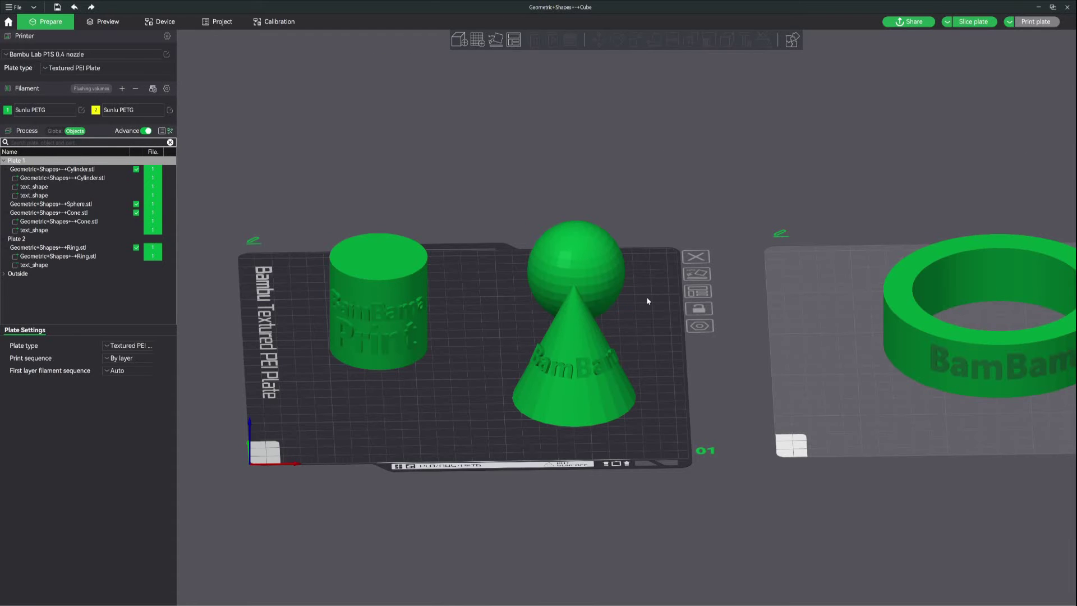
Add the text BamBam in Gadugi to the front of the sphere with horizontal text enabled.
{"action": "left_click_drag", "start_coordinate": [646, 297], "coordinate": [647, 300]}
{"action": "left_click", "coordinate": [576, 270]}
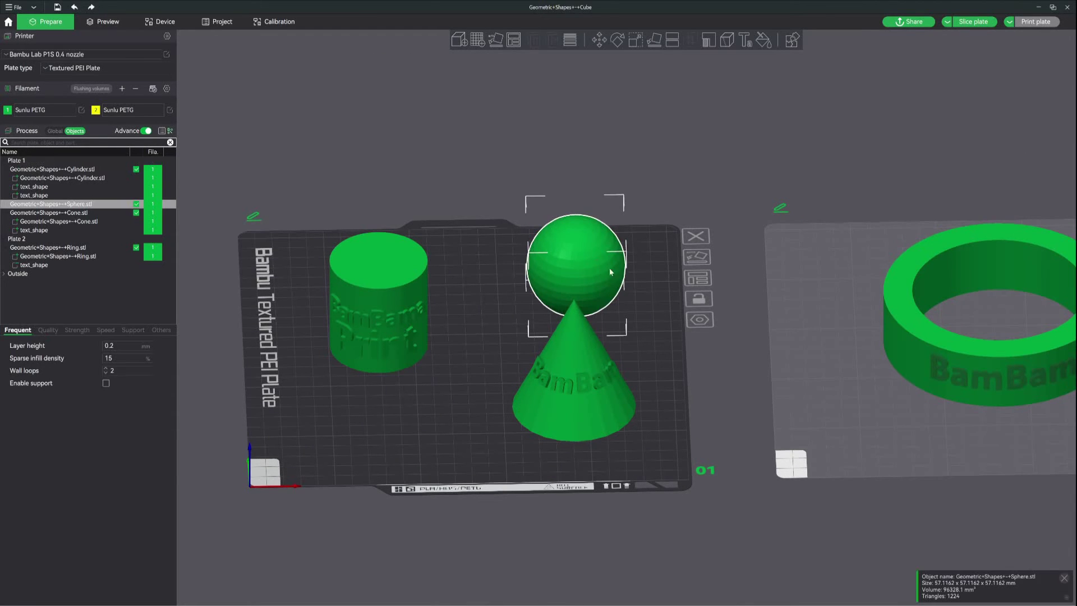
{"action": "key", "text": "t"}
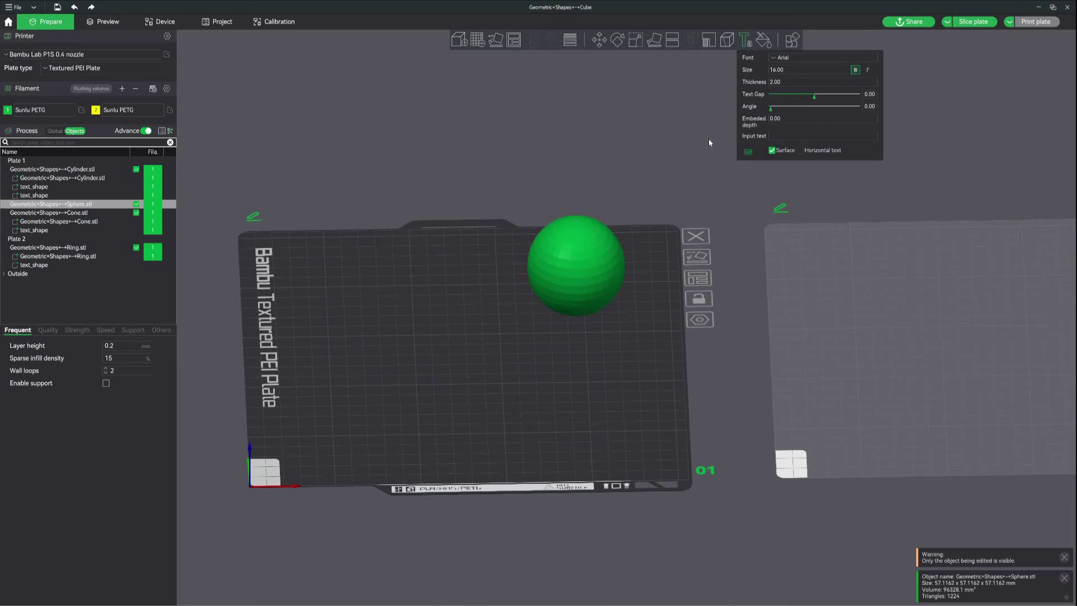
{"action": "left_click", "coordinate": [790, 58]}
{"action": "left_click", "coordinate": [793, 103]}
{"action": "type", "text": "BamBam"}
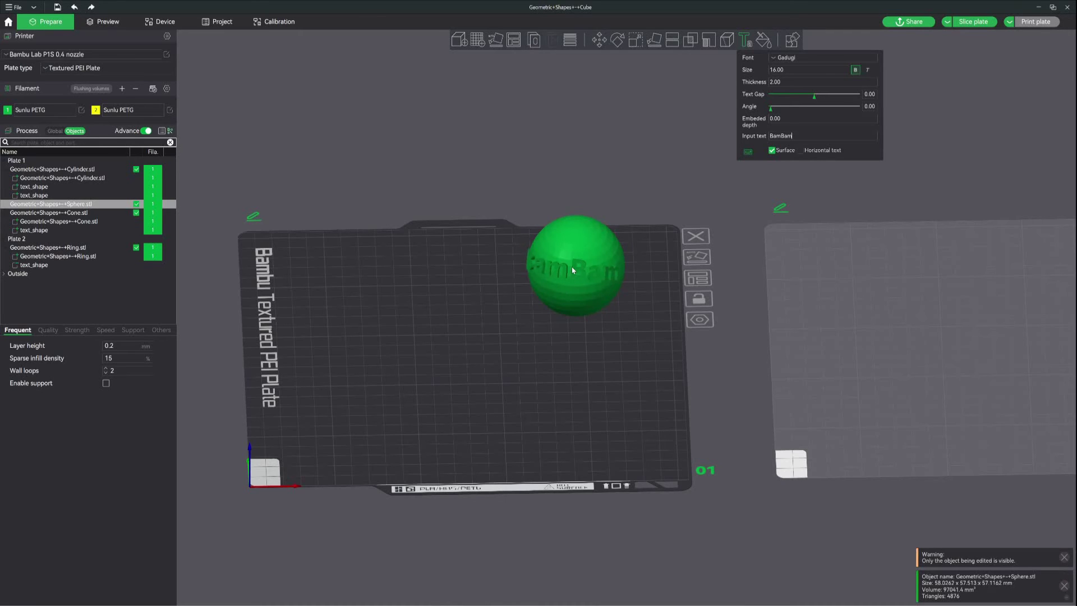
{"action": "left_click", "coordinate": [575, 271]}
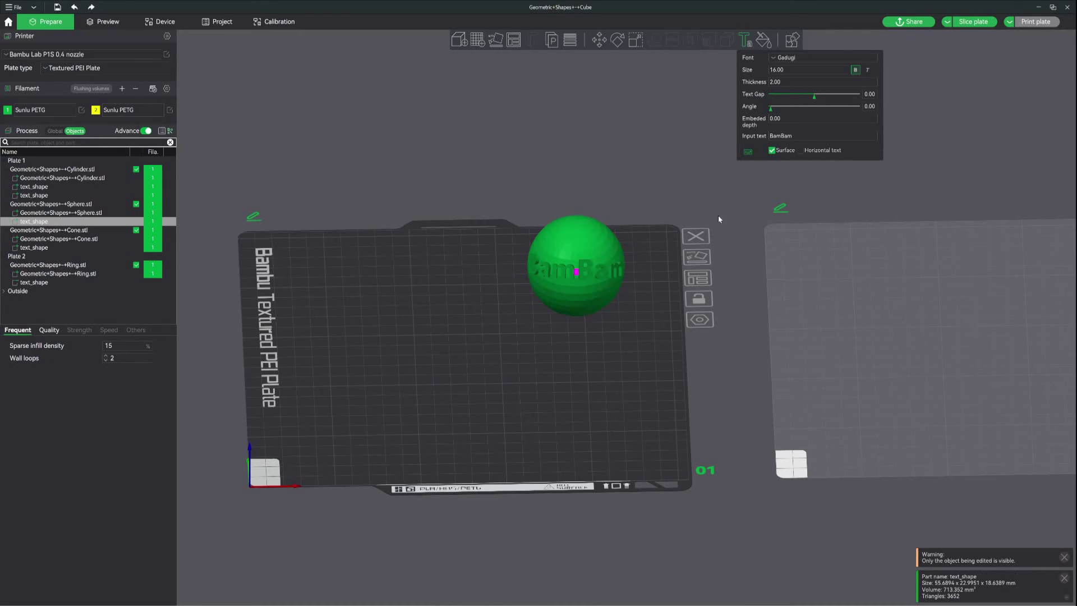
{"action": "left_click", "coordinate": [800, 150]}
{"action": "left_click_drag", "start_coordinate": [616, 334], "coordinate": [621, 329]}
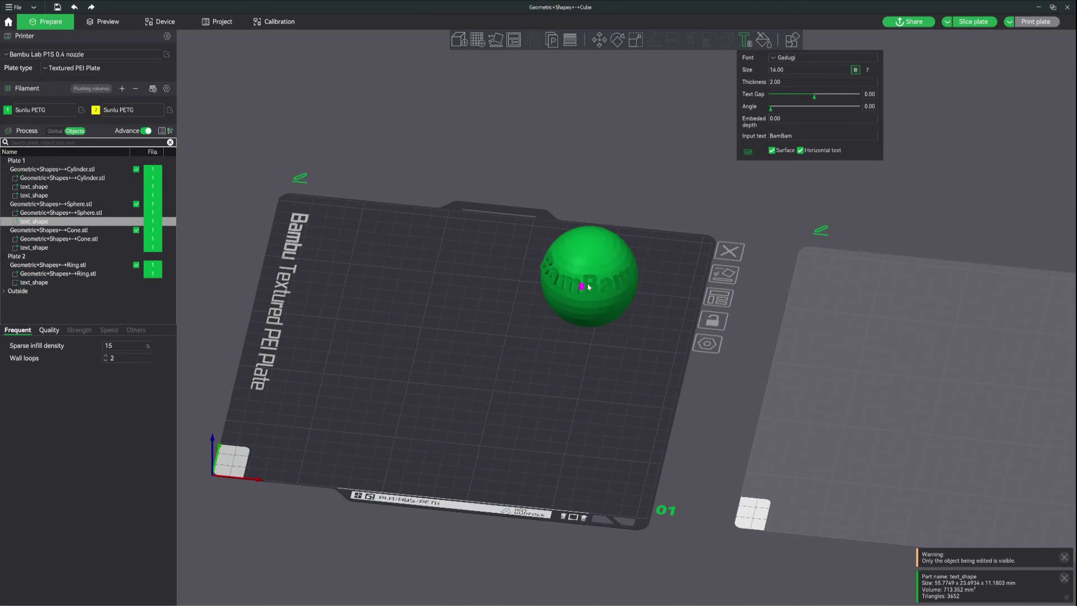
Change the part type of the sphere's BamBam text to modifier.
{"action": "right_click", "coordinate": [592, 253]}
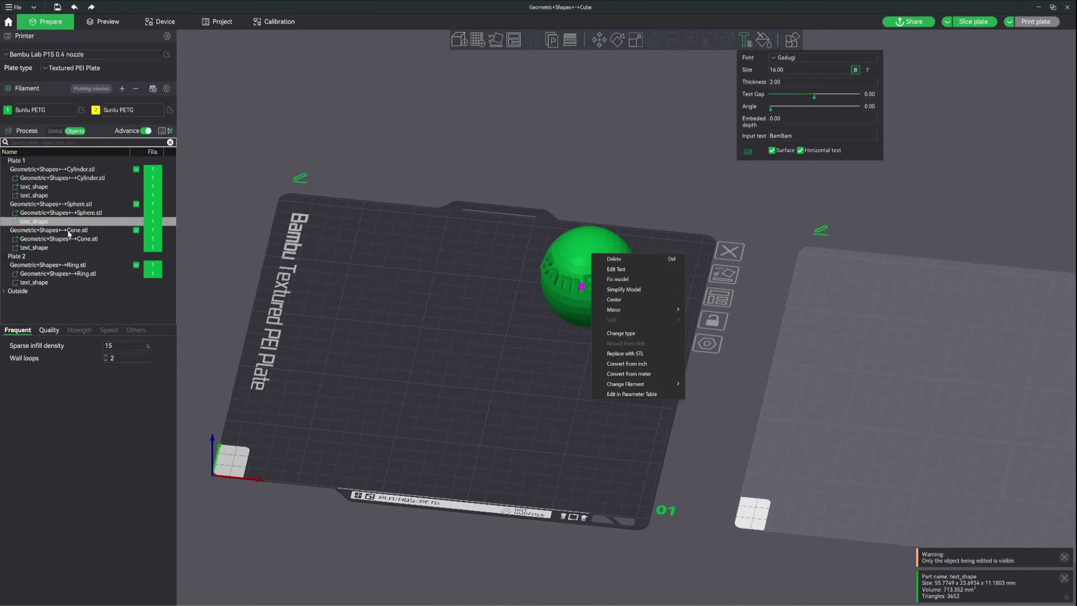
{"action": "left_click", "coordinate": [32, 223]}
{"action": "right_click", "coordinate": [32, 223]}
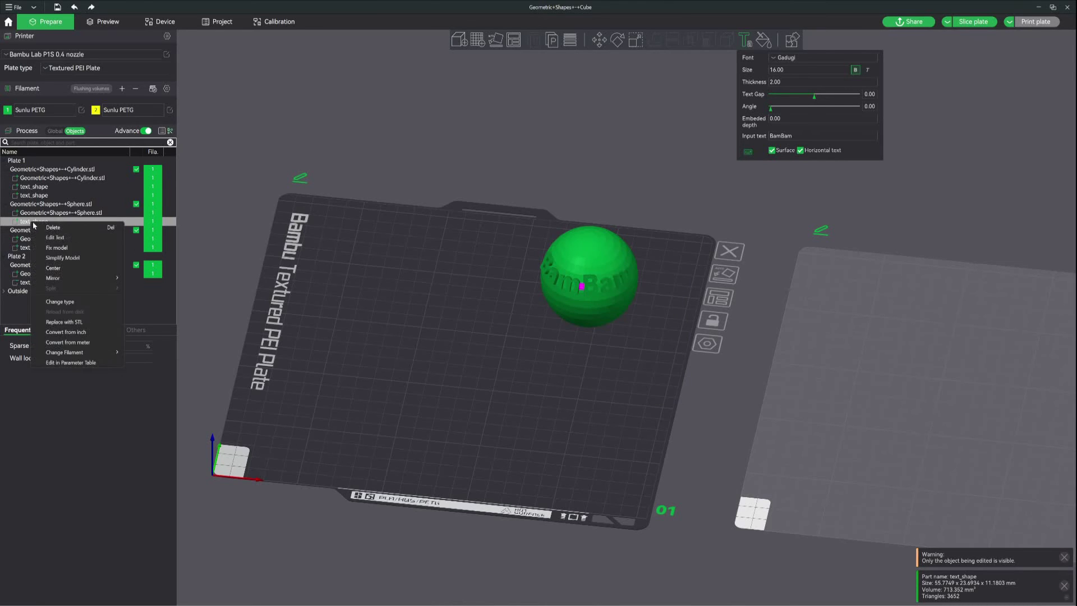
{"action": "left_click", "coordinate": [67, 302]}
{"action": "scroll", "coordinate": [511, 298], "scroll_direction": "down", "scroll_amount": 1}
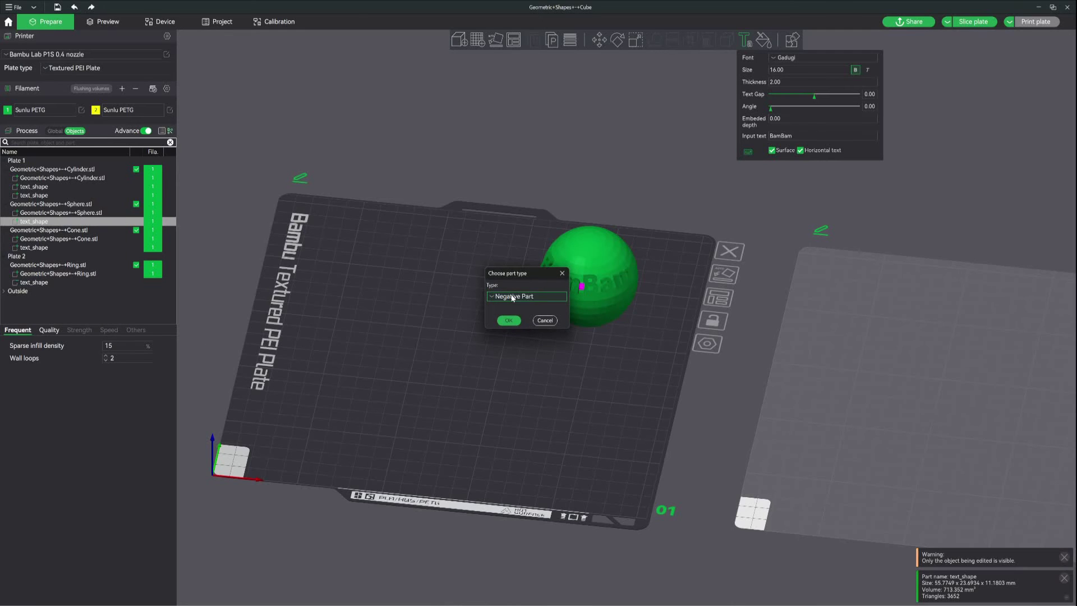
{"action": "left_click", "coordinate": [512, 296]}
{"action": "left_click", "coordinate": [520, 320]}
{"action": "left_click", "coordinate": [509, 320]}
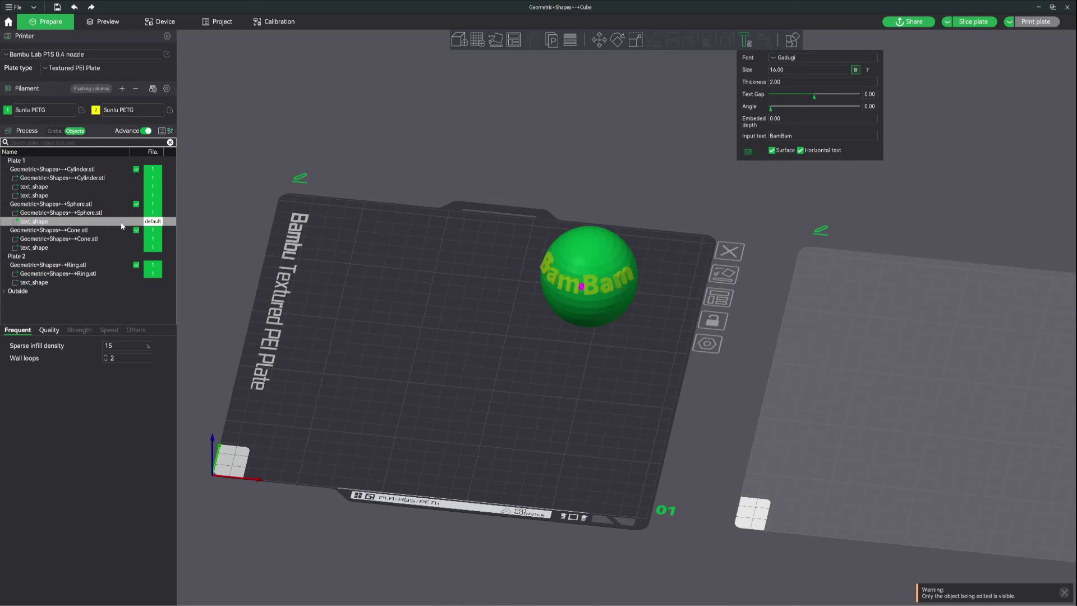
Assign filament 2, the yellow Sunlu PETG, to the sphere's BamBam text.
{"action": "right_click_drag", "start_coordinate": [489, 352], "coordinate": [491, 383]}
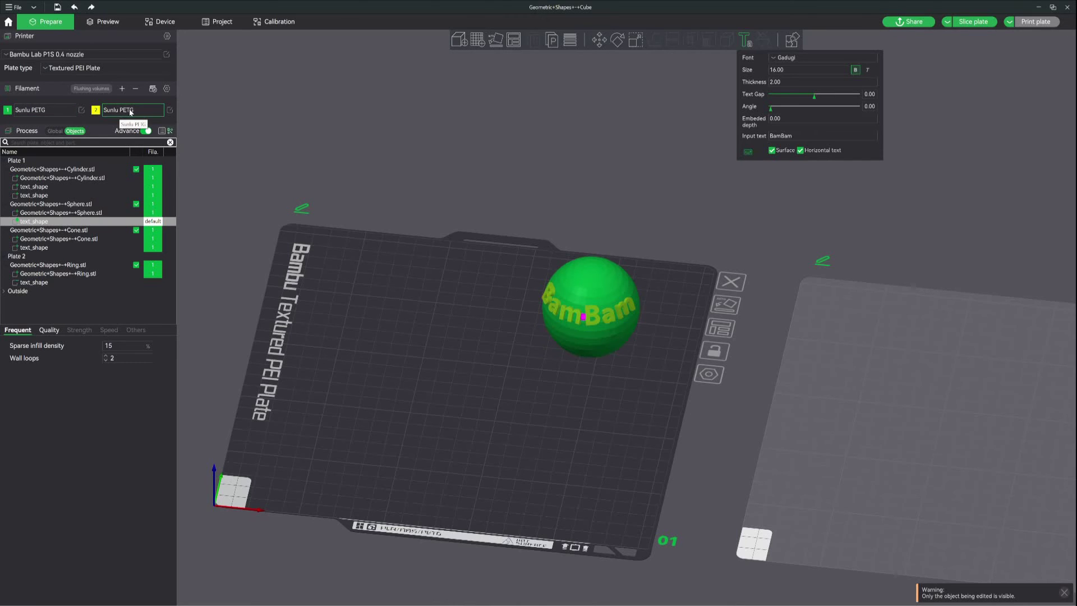
{"action": "left_click", "coordinate": [150, 222]}
{"action": "left_click", "coordinate": [156, 224]}
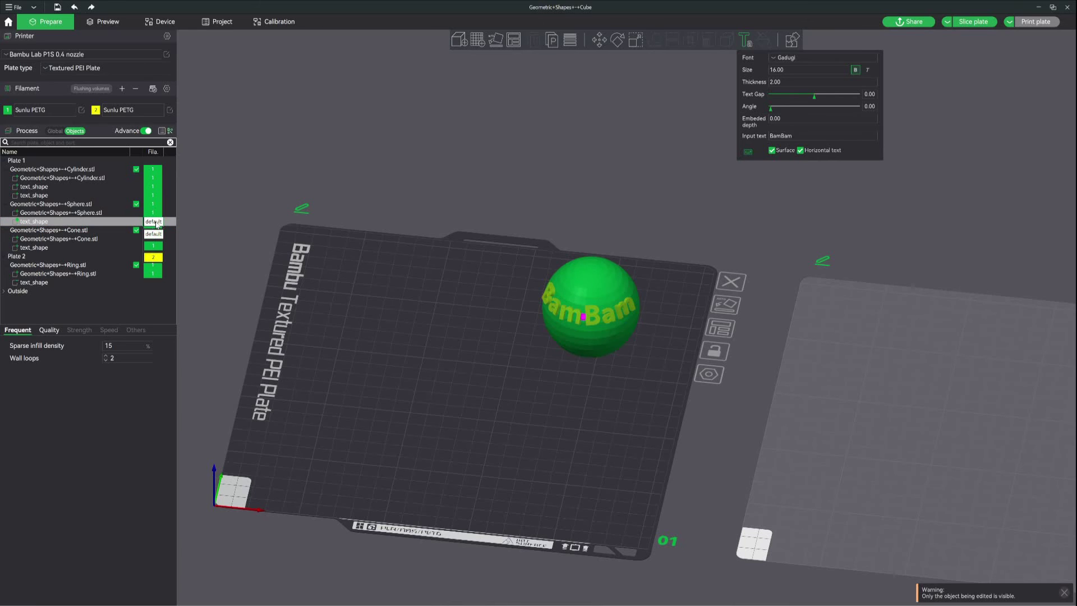
{"action": "left_click", "coordinate": [158, 261]}
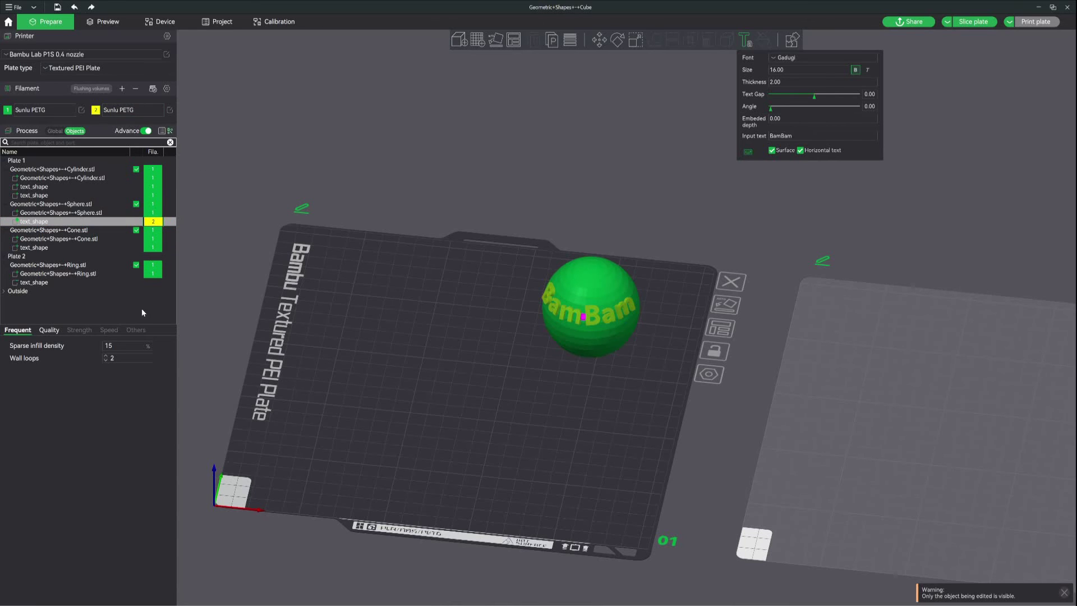
Set the embedded depth of the sphere's text to 3 and slice plate 1 to inspect the coloured lettering.
{"action": "left_click_drag", "start_coordinate": [627, 319], "coordinate": [634, 323]}
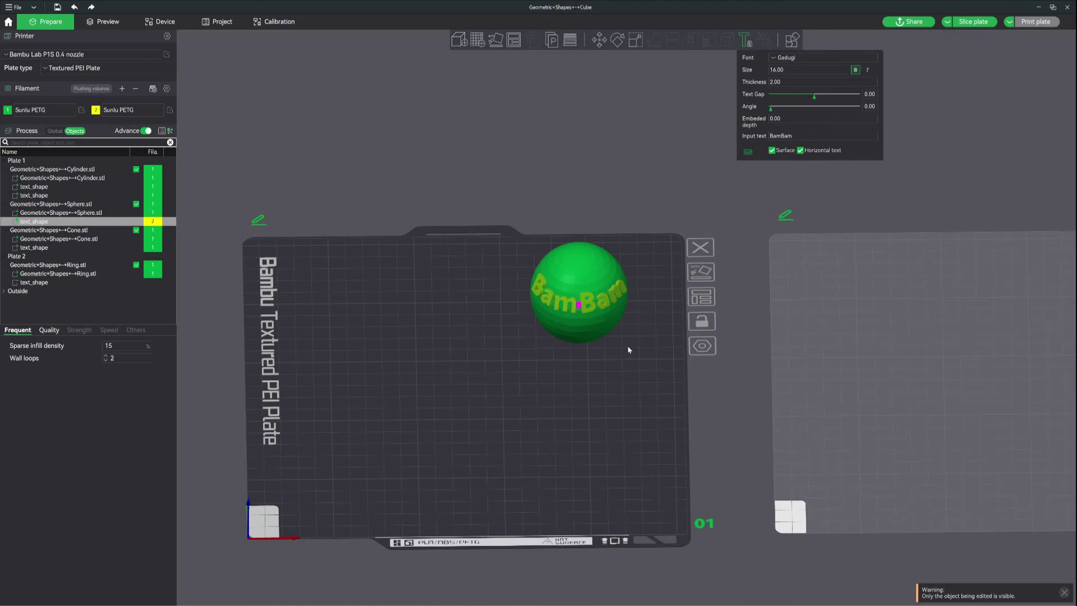
{"action": "middle_click_drag", "start_coordinate": [628, 350], "coordinate": [593, 386]}
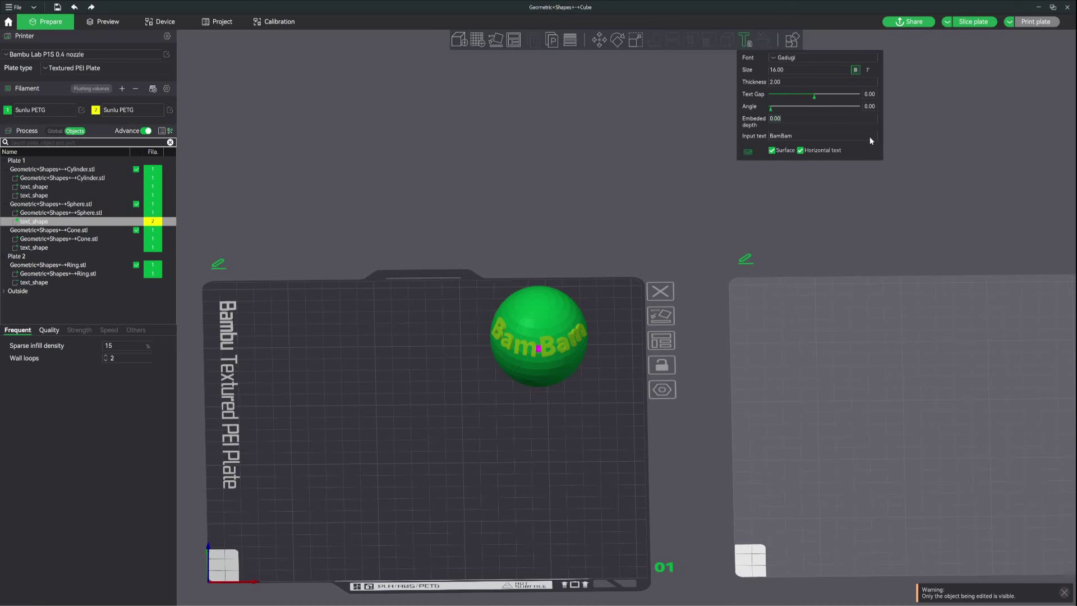
{"action": "type", "text": "3"}
{"action": "left_click", "coordinate": [973, 21]}
{"action": "scroll", "coordinate": [548, 381], "scroll_direction": "up", "scroll_amount": 5}
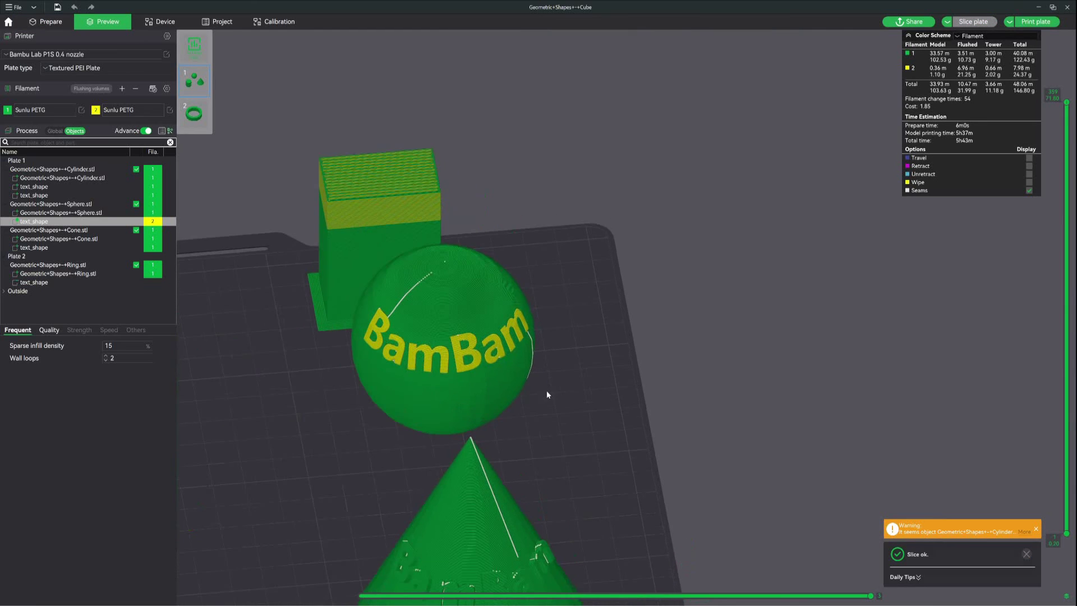